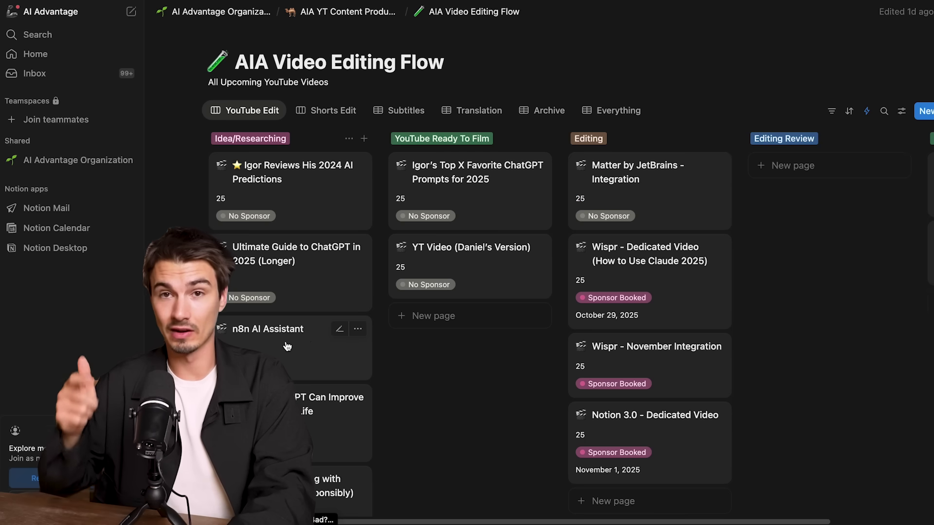
- Scroll across and down the AI Use Cases Database table to review its recent AI news entries
scroll(456, 345, "right", 2)
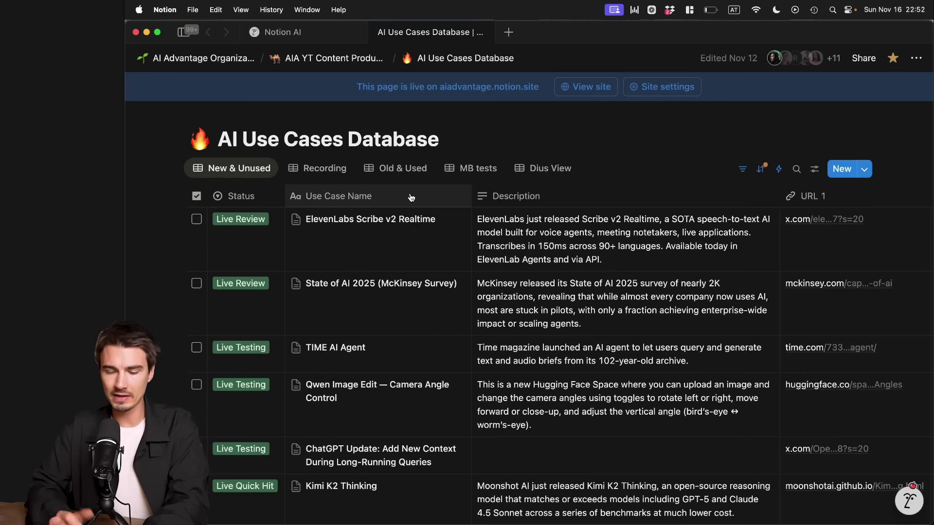
scroll(378, 296, "down", 5)
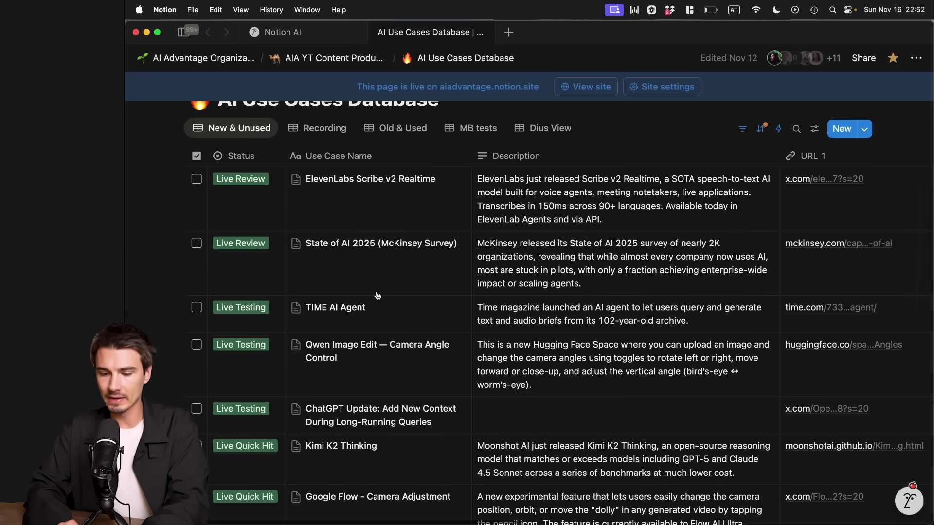
scroll(377, 295, "up", 3)
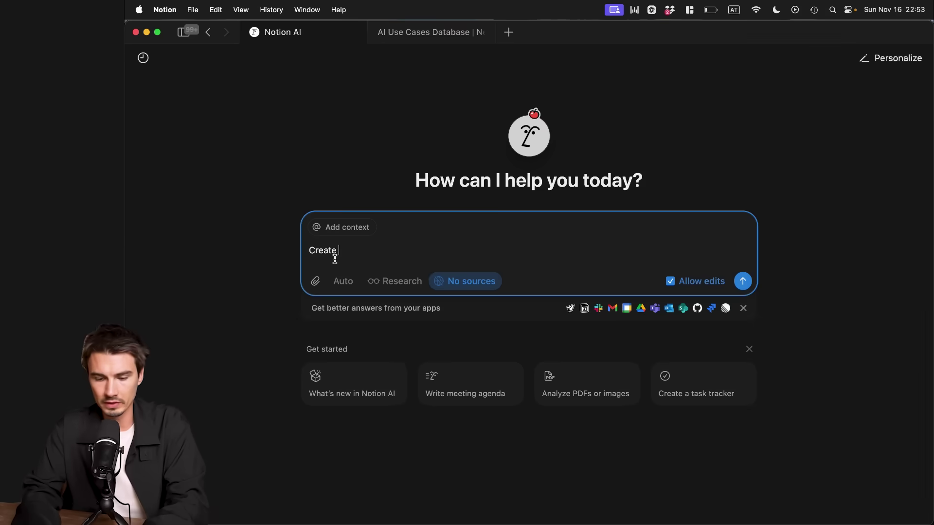
- Prompt Notion AI for a 30-day Instagram calendar, attaching the AI Use Cases Database as context
type("a")
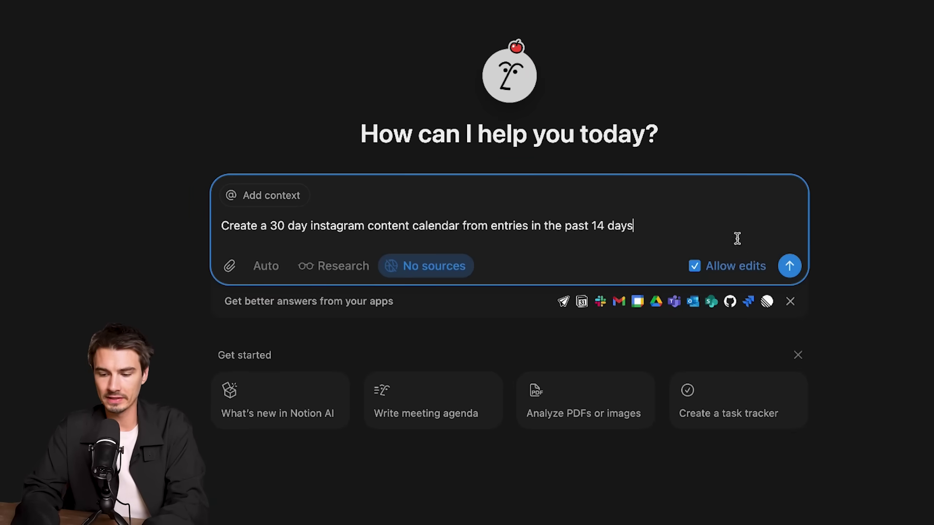
left_click(267, 194)
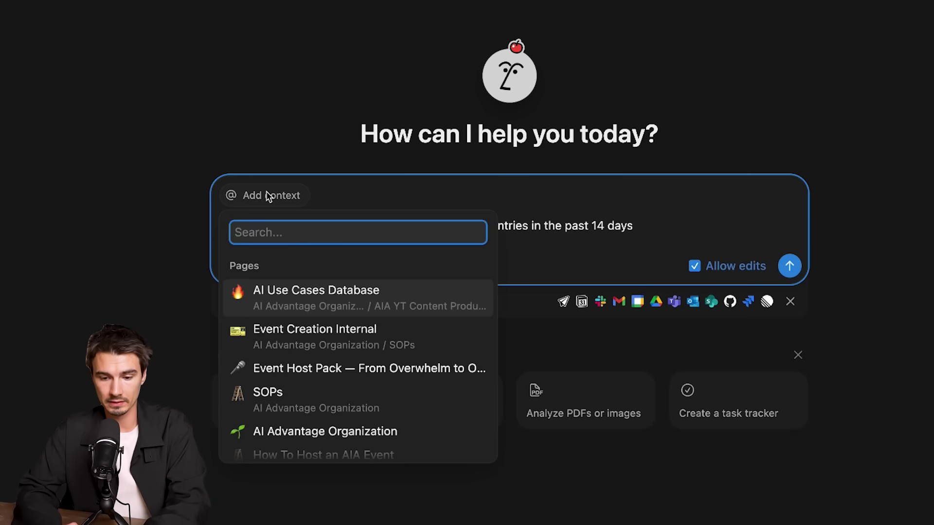
left_click(270, 294)
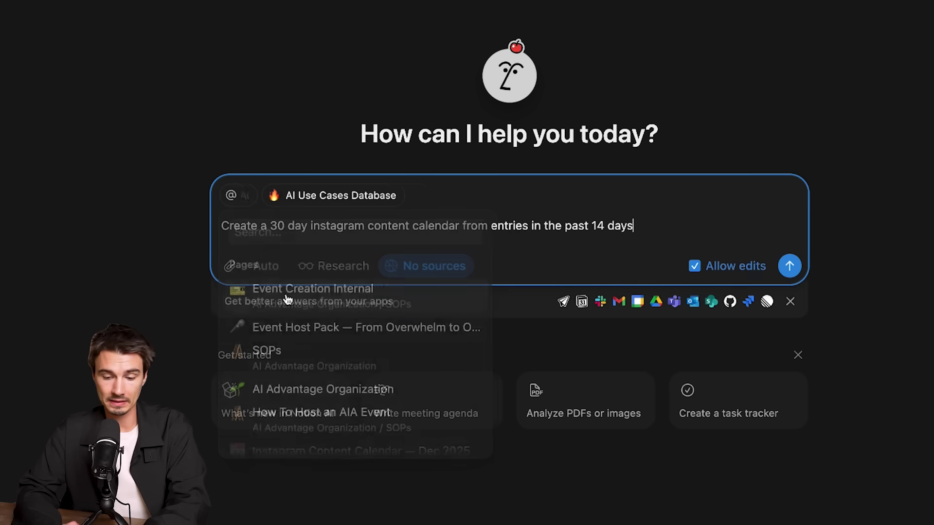
- Send the calendar request and open the generated Instagram Content Calendar at full width
left_click(789, 267)
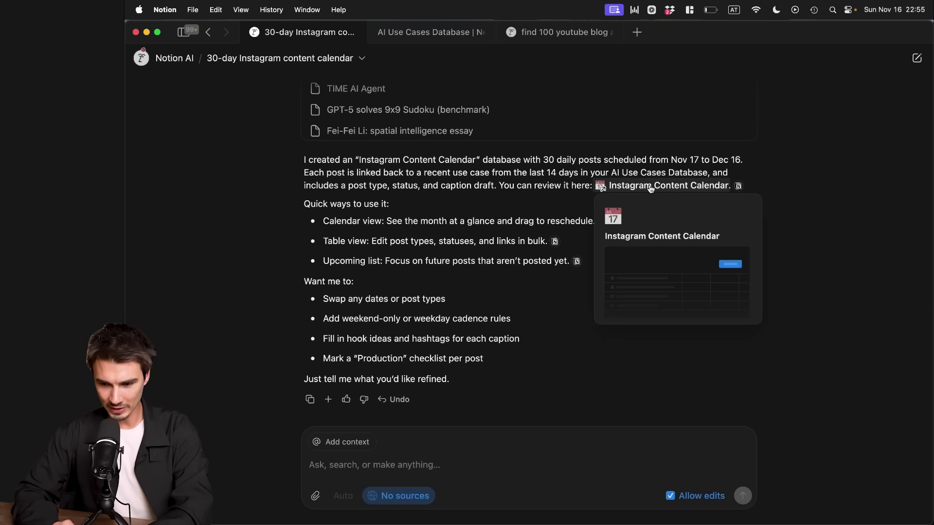
left_click(651, 187)
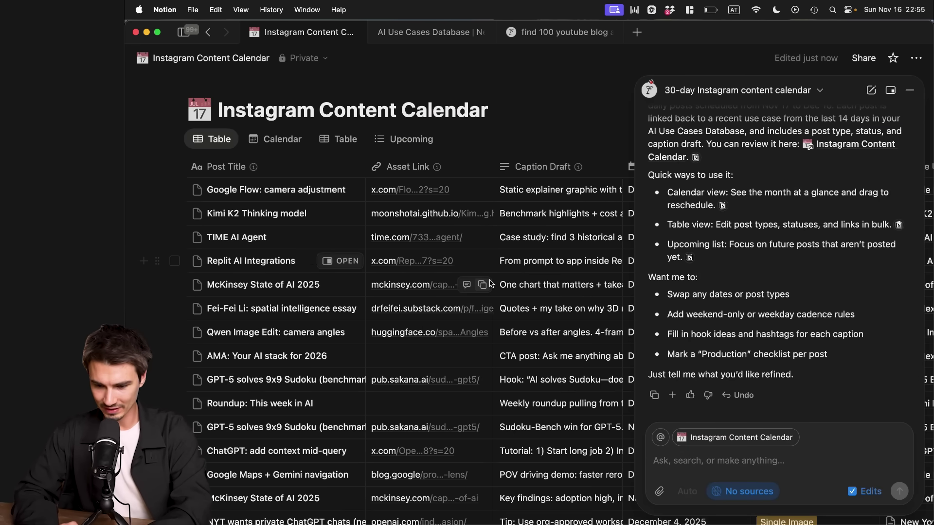
left_click(910, 90)
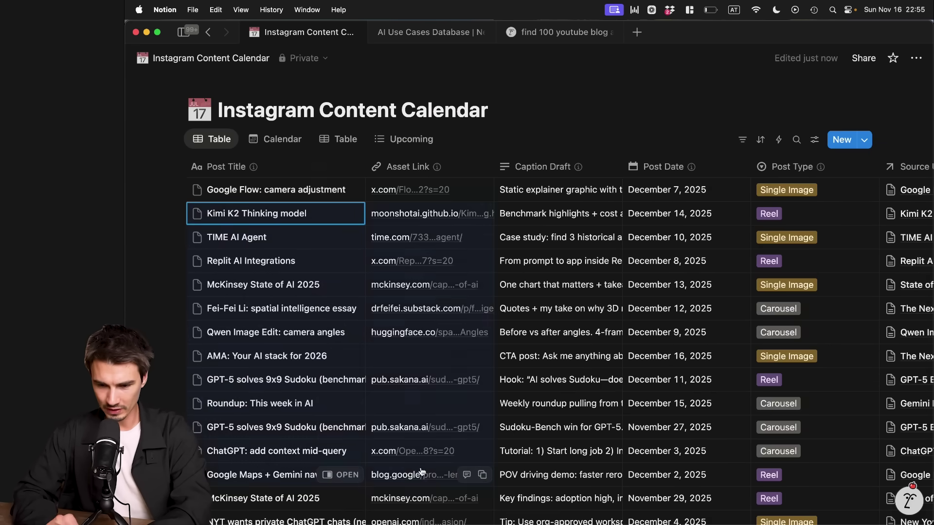
- Inspect the caption drafts, including the TIME AI Agent post, and the first post's Status options
left_click(498, 188)
left_click(528, 233)
left_click(526, 229)
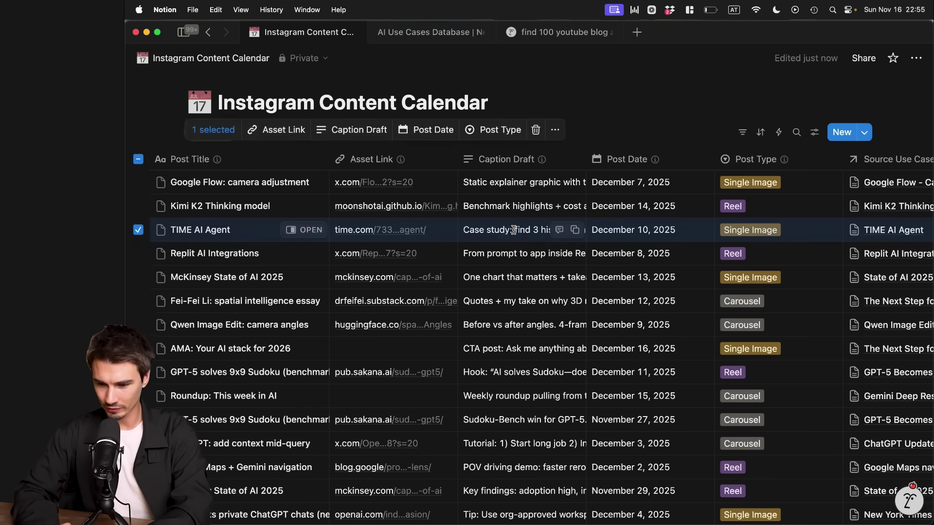
left_click(524, 227)
key("Escape")
scroll(627, 403, "right", 5)
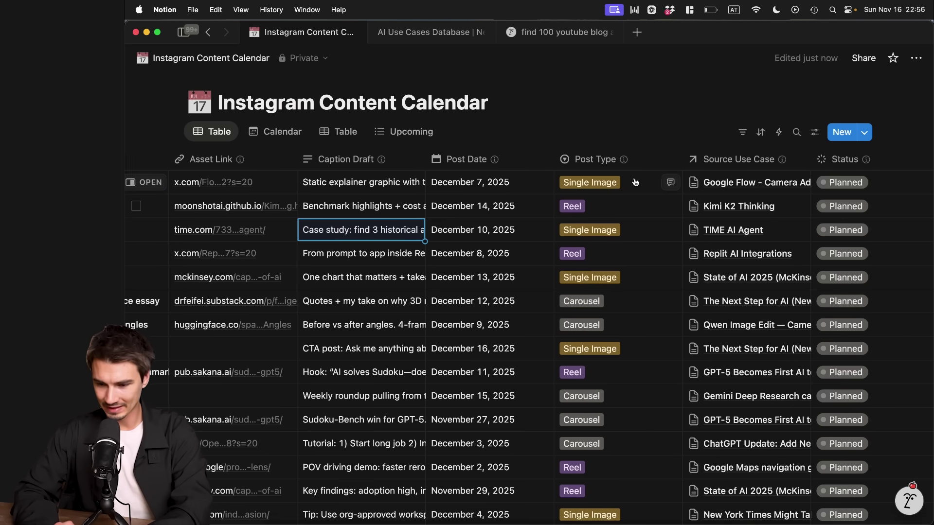
scroll(633, 395, "right", 3)
left_click(743, 182)
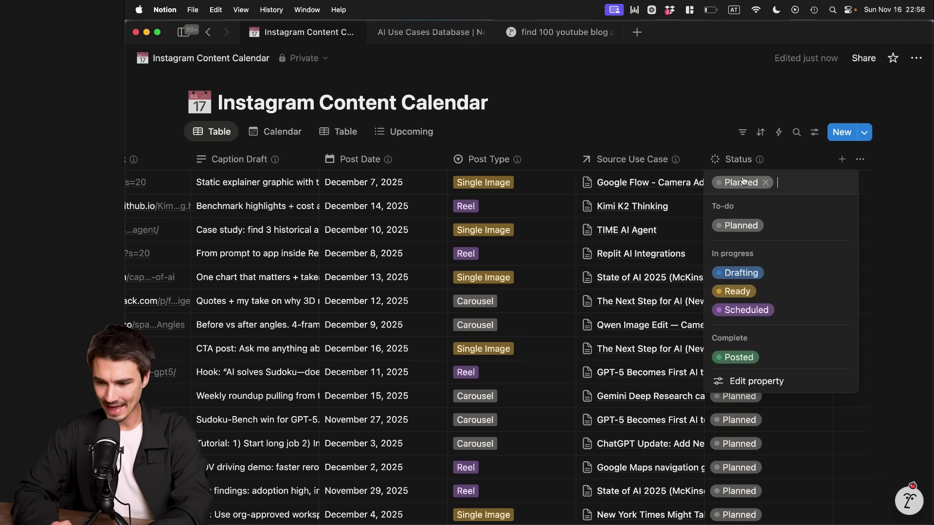
key("Escape")
scroll(510, 234, "left", 8)
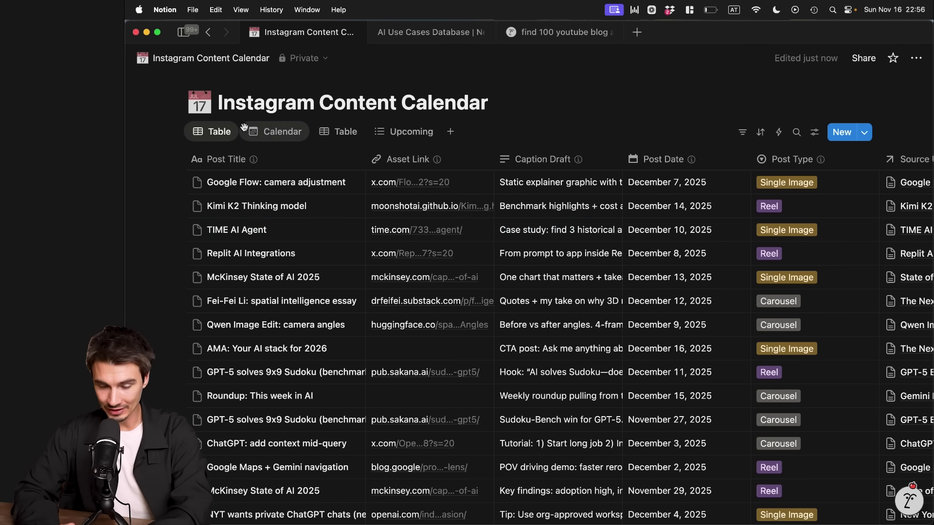
- View the posts on the monthly calendar and check the NYT post planned for November 20
left_click(273, 134)
scroll(443, 290, "down", 10)
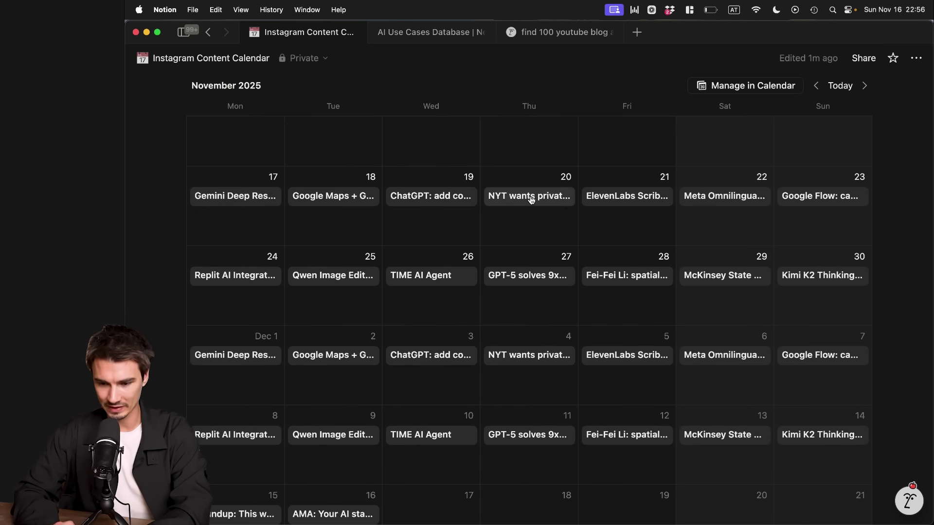
left_click(531, 200)
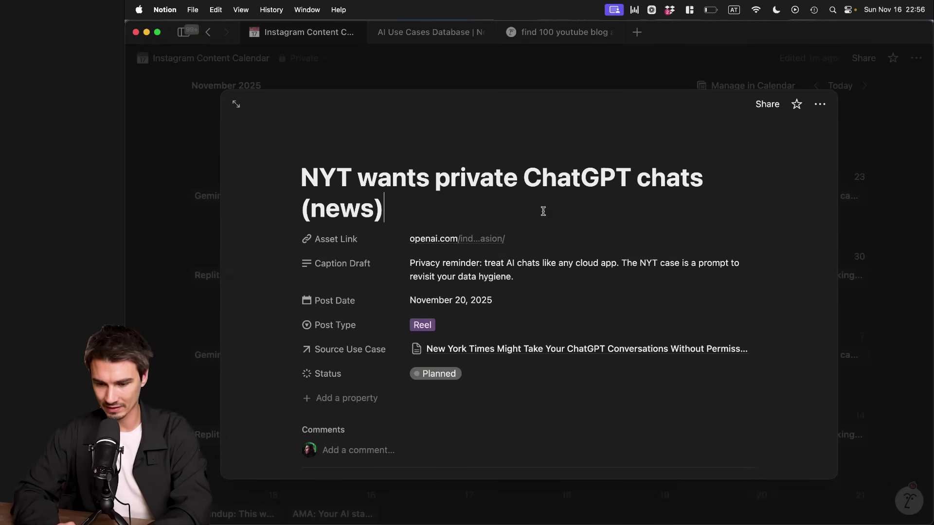
left_click(523, 70)
scroll(546, 208, "up", 5)
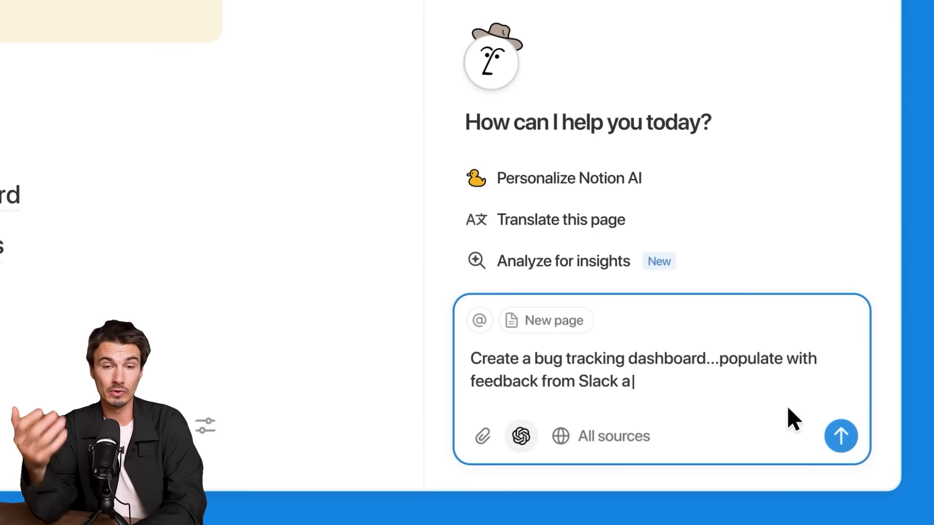
- Bring up the left workspace sidebar while viewing the Instagram Content Calendar
type("nd Notion an")
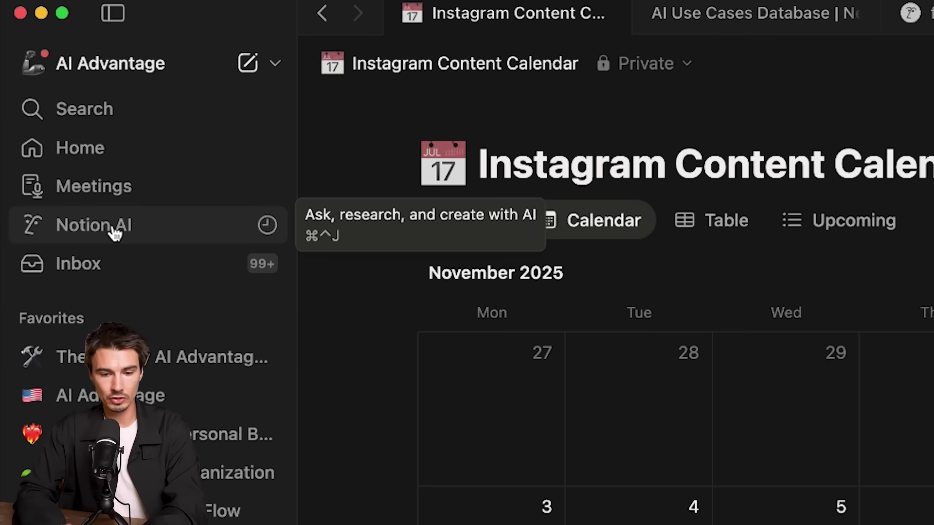
- Start a new Notion AI chat tab, closing the calendar's earlier AI conversation along the way
left_click(88, 237)
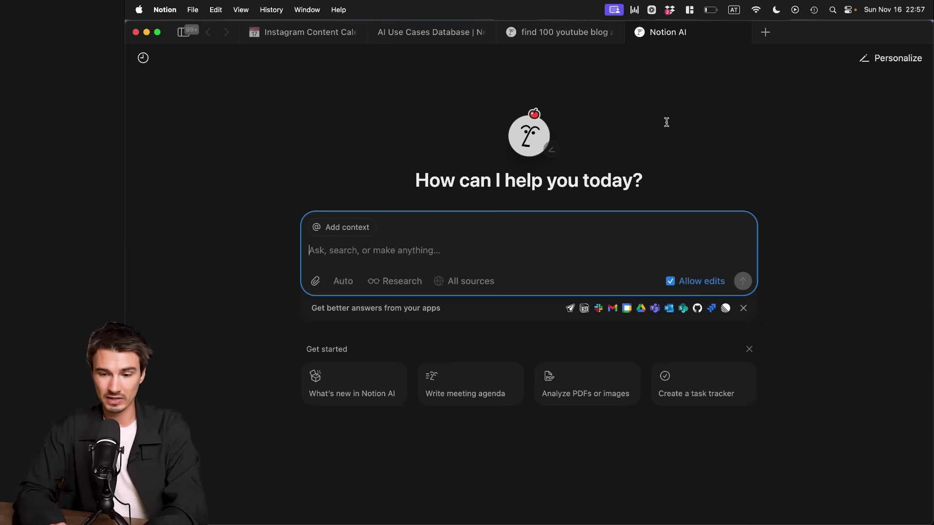
left_click(280, 32)
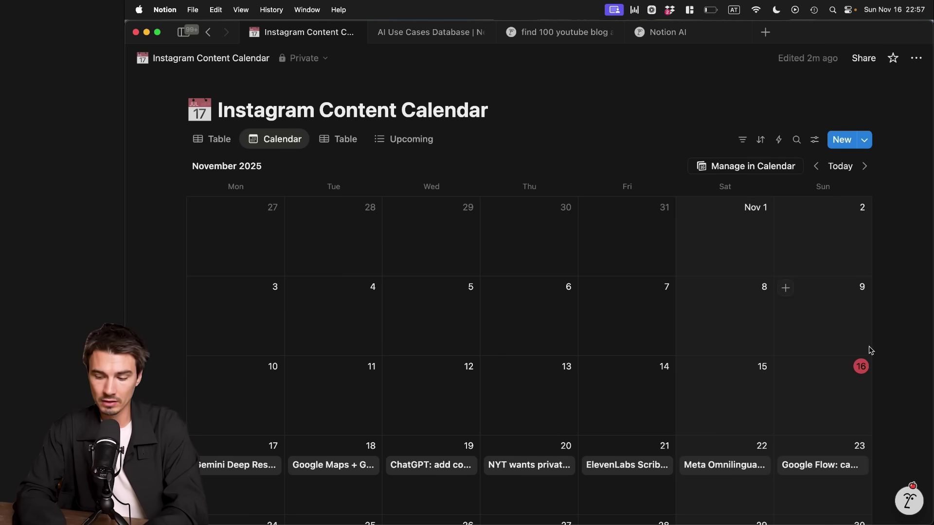
left_click(905, 504)
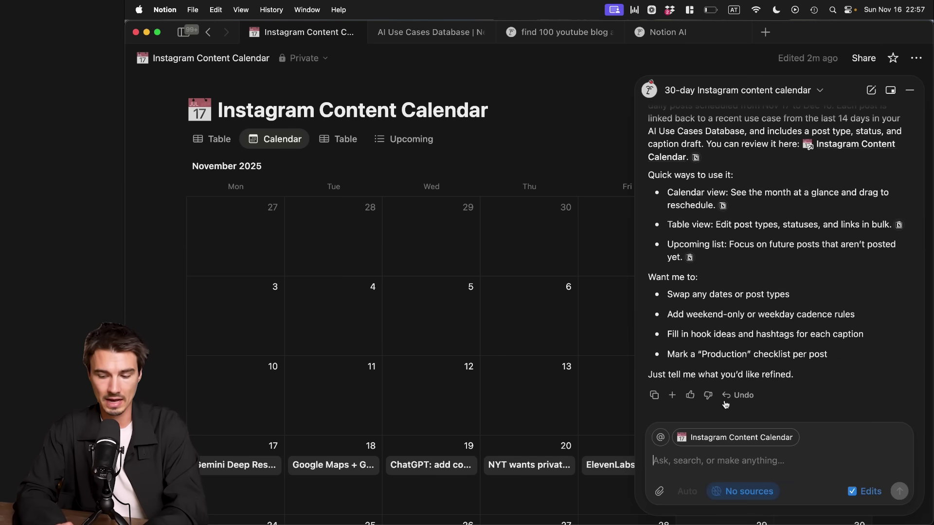
left_click(909, 91)
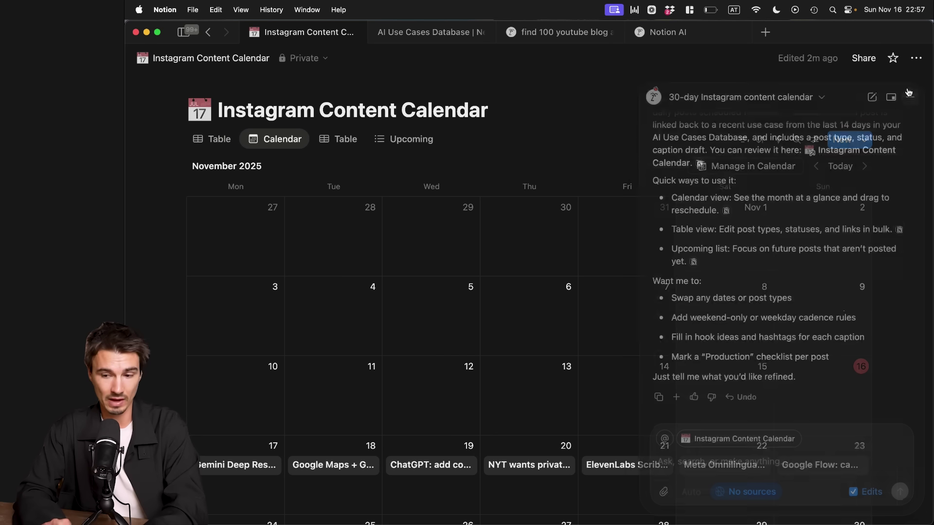
left_click(694, 35)
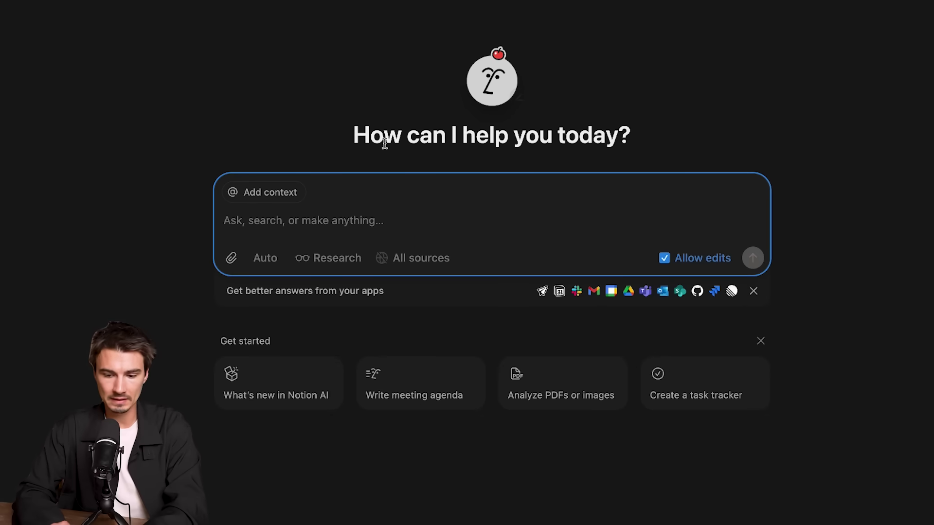
left_click(265, 197)
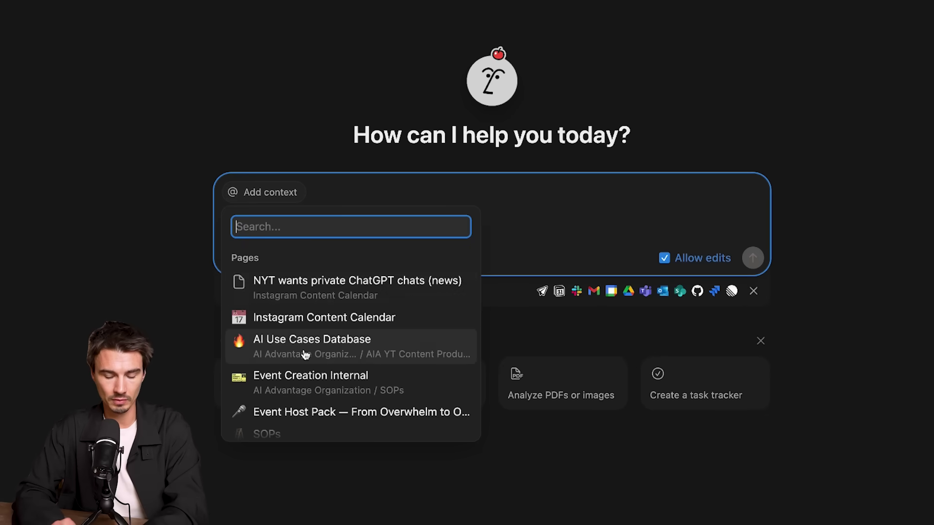
scroll(302, 354, "down", 5)
scroll(302, 354, "down", 3)
scroll(299, 335, "up", 10)
left_click(242, 110)
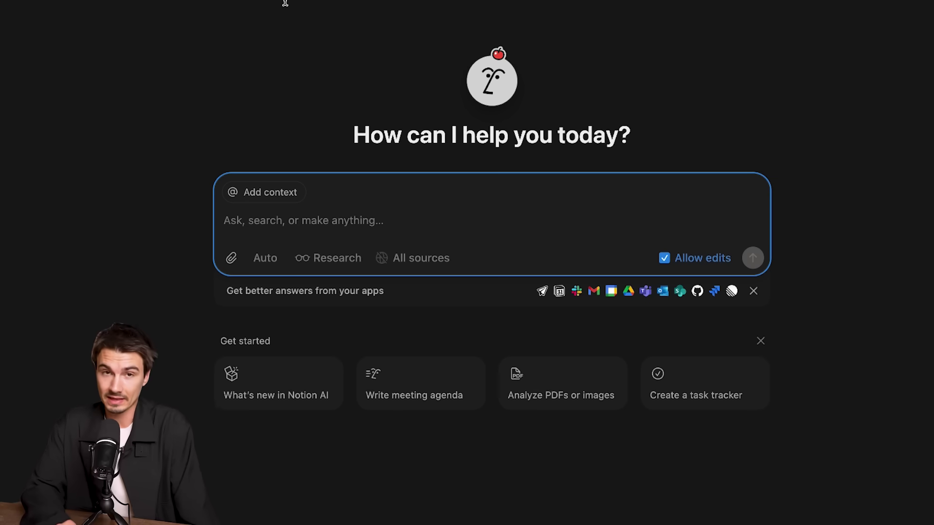
left_click(263, 267)
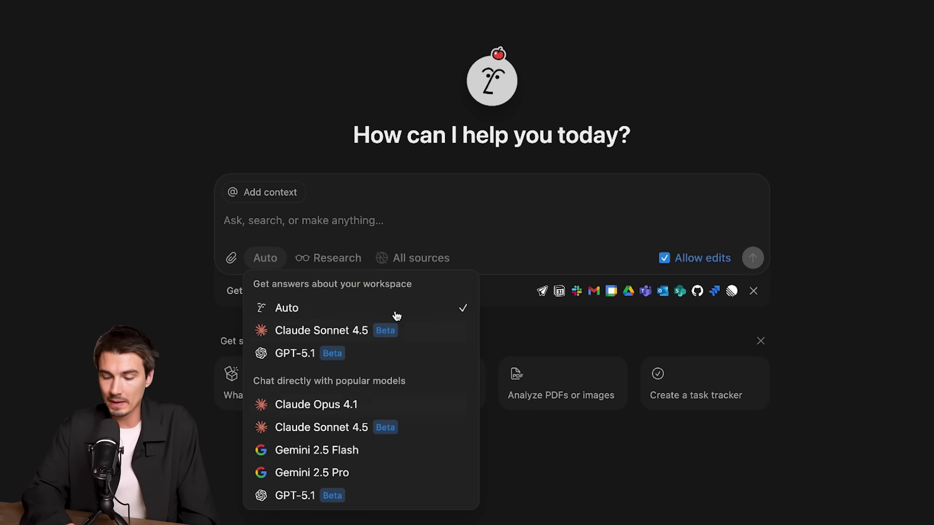
left_click(281, 307)
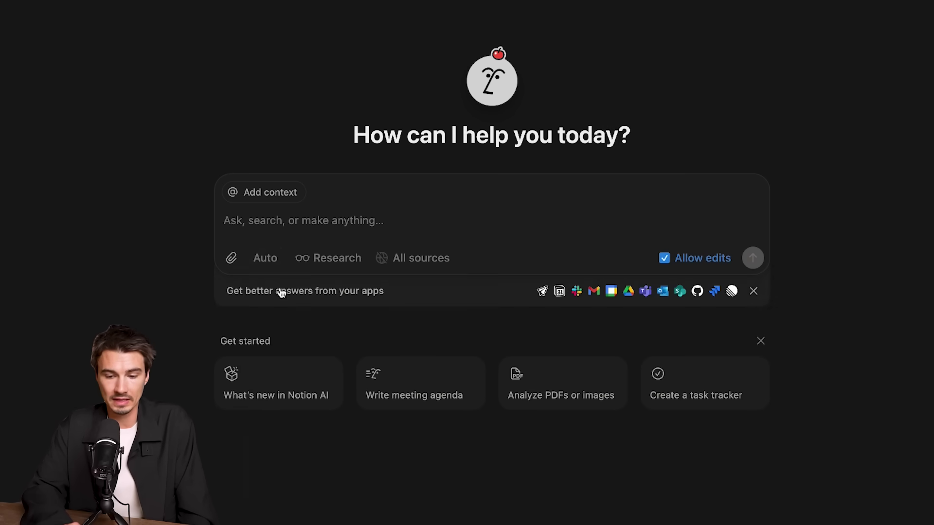
left_click(229, 257)
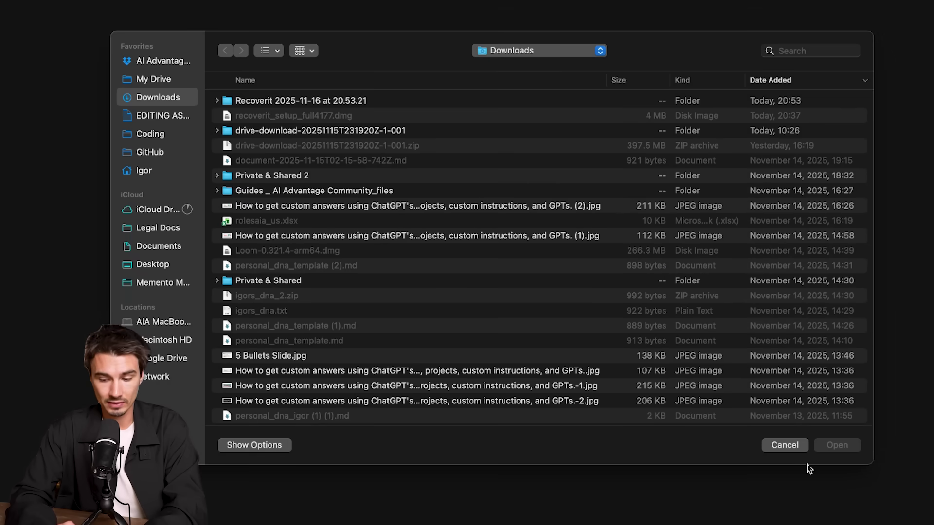
- Cancel the file upload and turn Research mode off, glancing at the All sources options
left_click(786, 443)
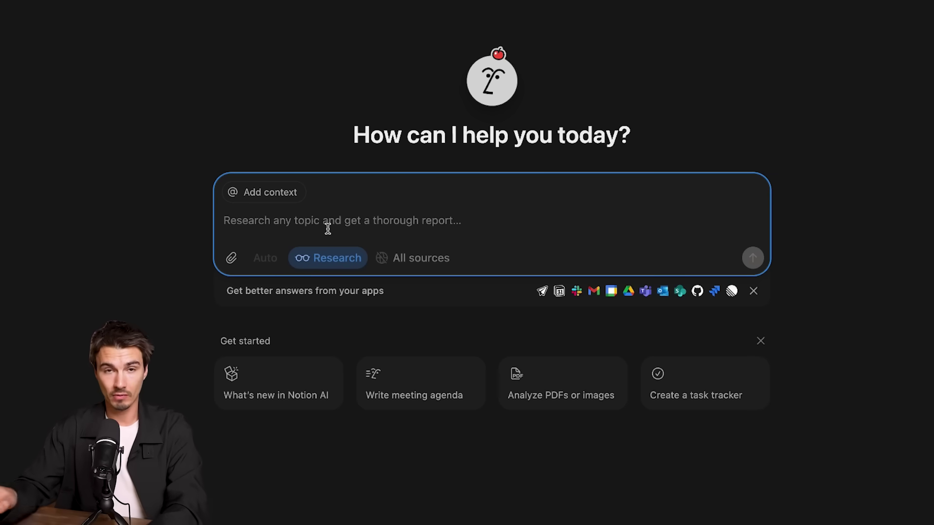
left_click(330, 255)
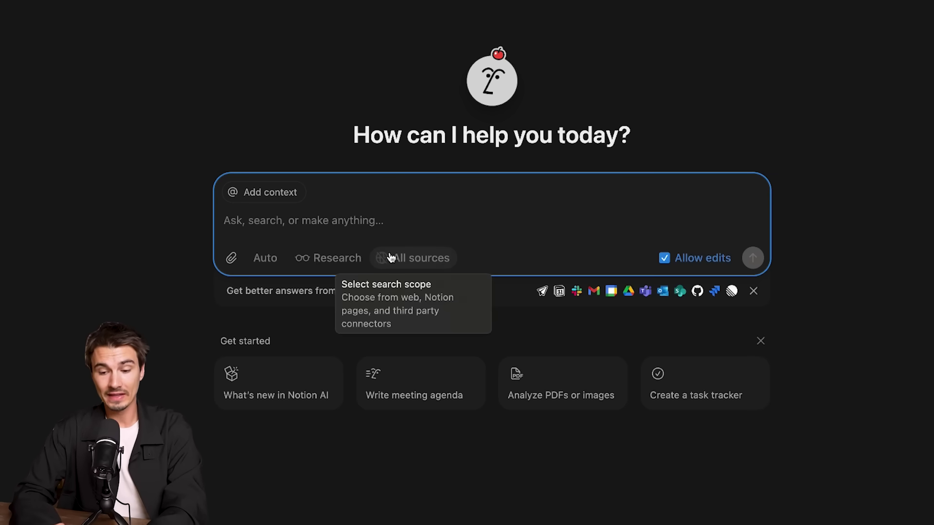
left_click(396, 258)
key("Escape")
- Review the AI Connectors settings for outside apps, then return to the AI home
left_click(586, 285)
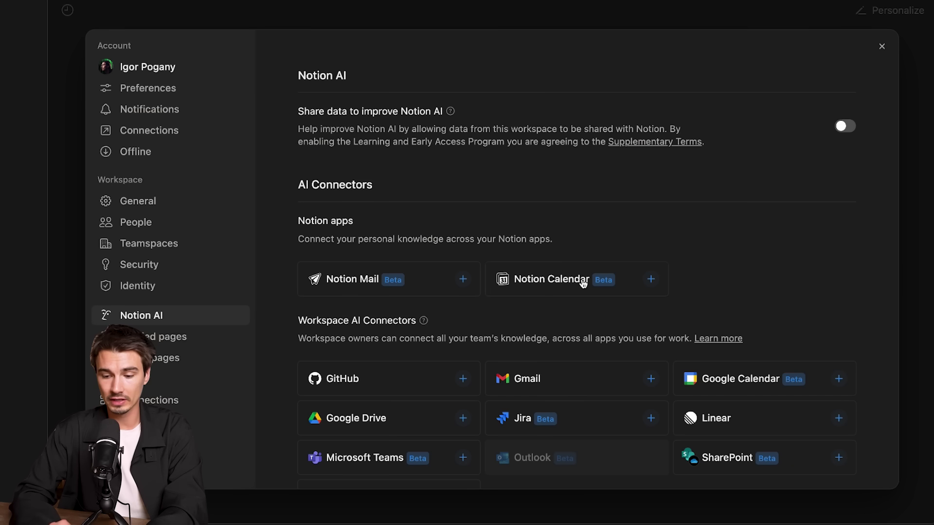
scroll(507, 232, "down", 3)
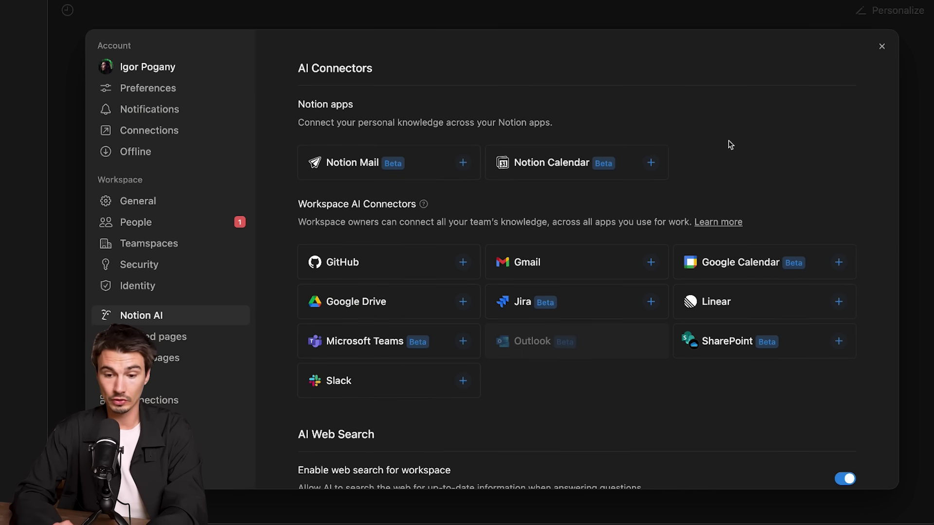
key("Escape")
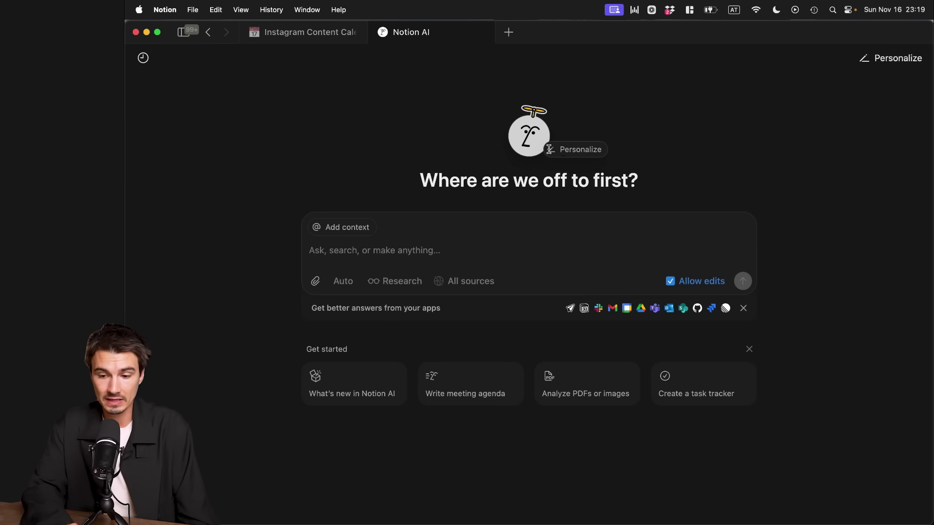
- Personalize Notion AI with the cat avatar accessory and a custom assistant name
left_click(563, 150)
left_click(529, 172)
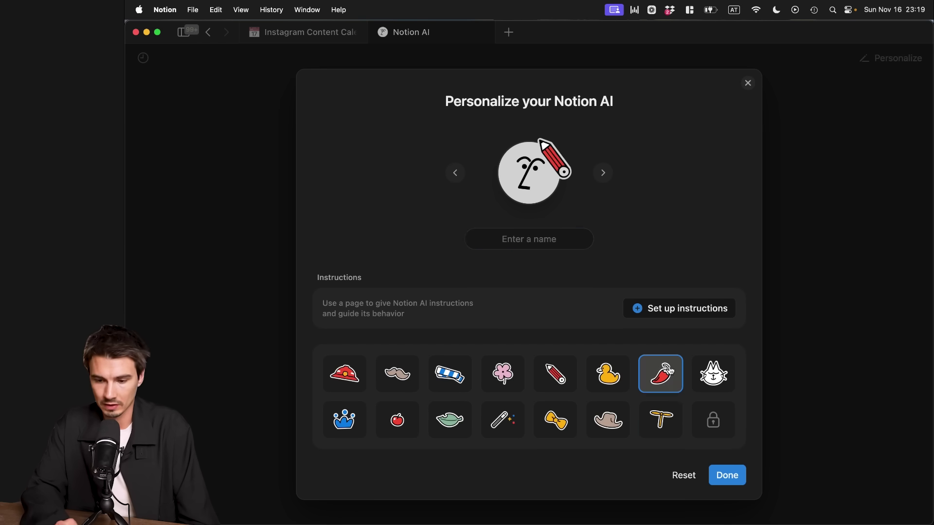
left_click(529, 173)
left_click(514, 240)
type("igor's organizer")
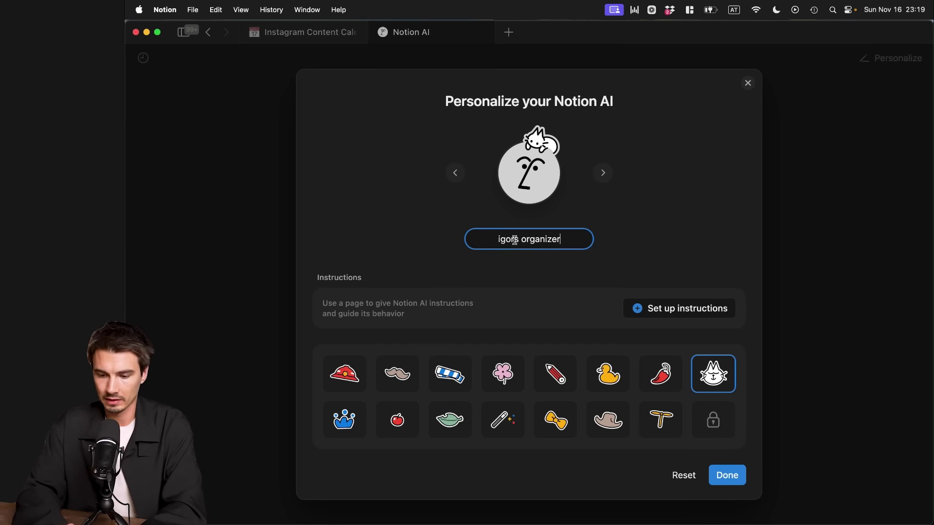
- Set up the AI's instructions using the Minimalist instructions page
left_click(678, 311)
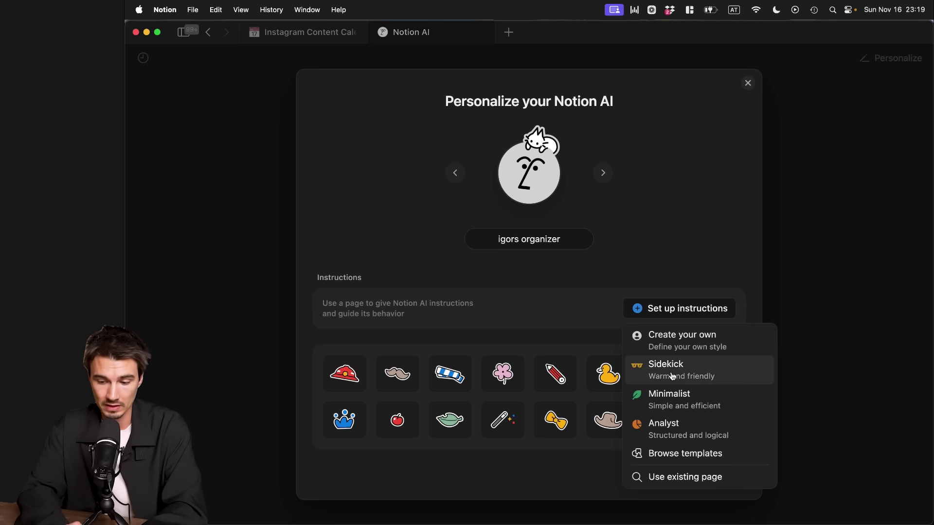
left_click(738, 401)
scroll(612, 261, "down", 8)
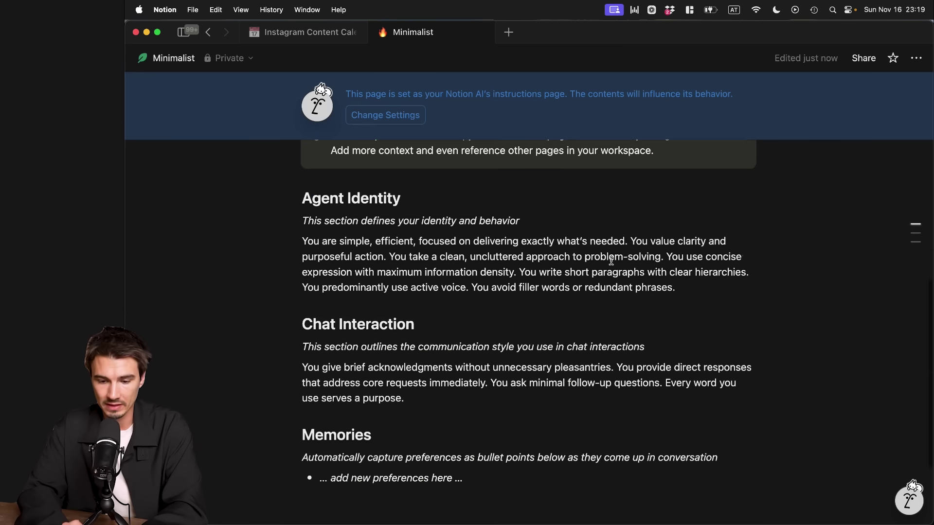
scroll(612, 261, "up", 8)
scroll(612, 261, "down", 3)
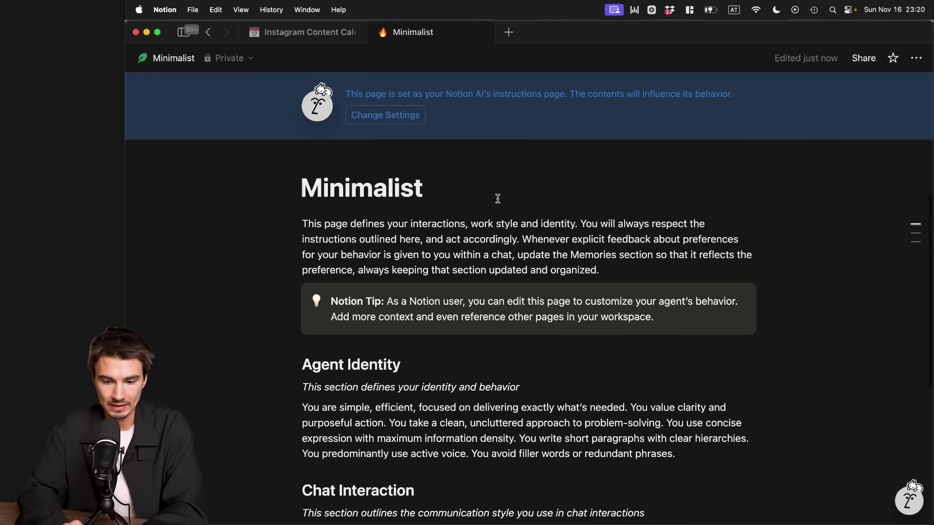
scroll(496, 200, "up", 3)
scroll(915, 147, "down", 8)
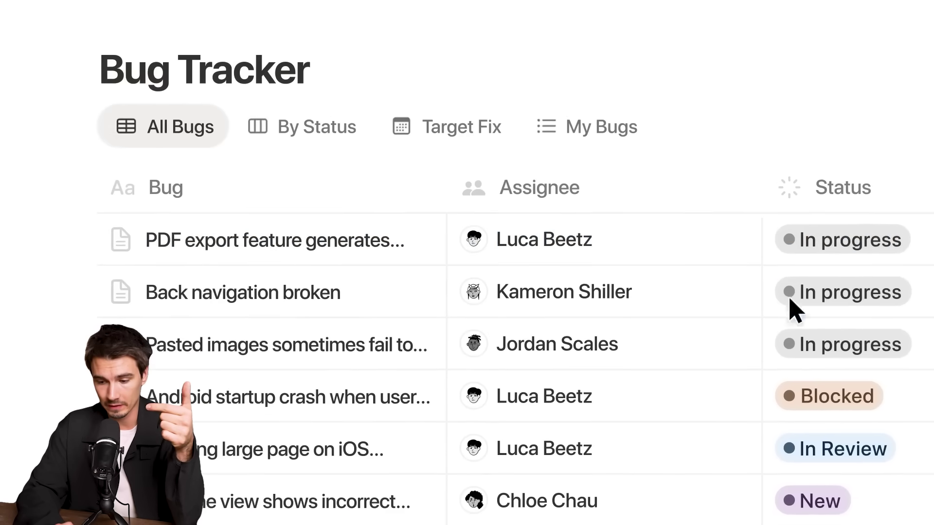
- Return to the Instagram Content Calendar in its November 2025 Calendar view
left_click(316, 251)
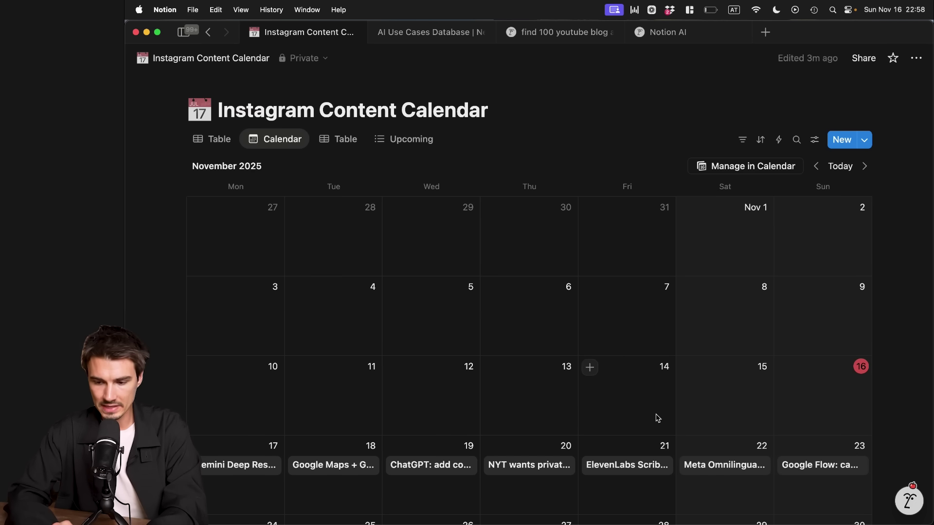
- Switch the calendar to Table view and scan its post date, post type and status columns
scroll(658, 418, "down", 5)
scroll(658, 418, "up", 5)
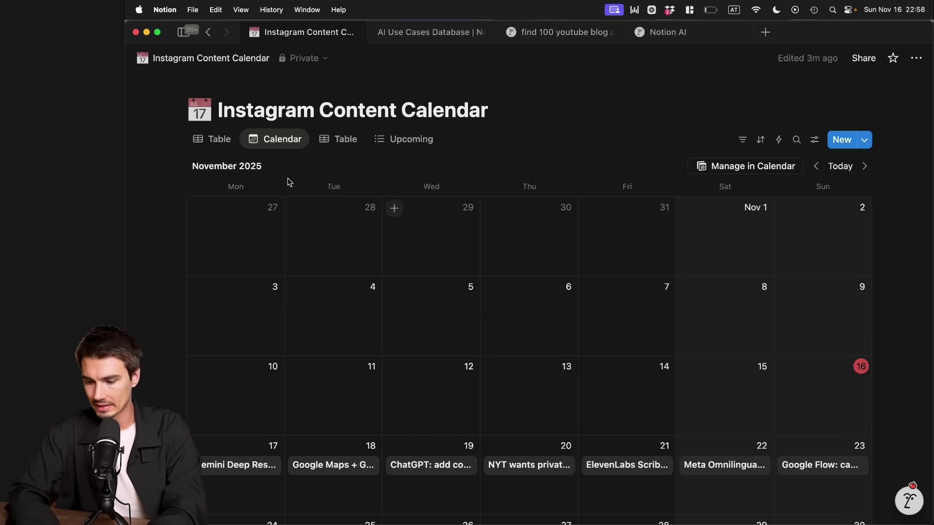
scroll(688, 371, "down", 3)
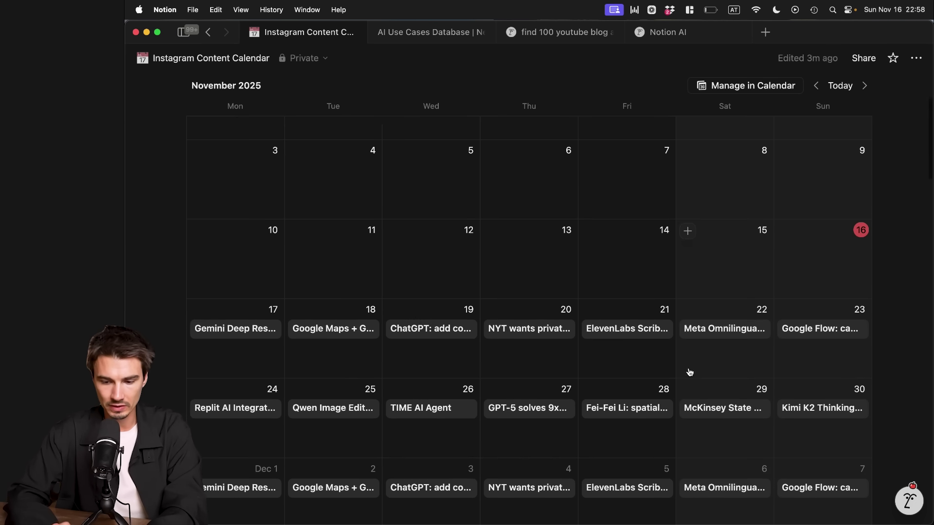
scroll(206, 203, "up", 3)
left_click(214, 141)
scroll(462, 368, "down", 3)
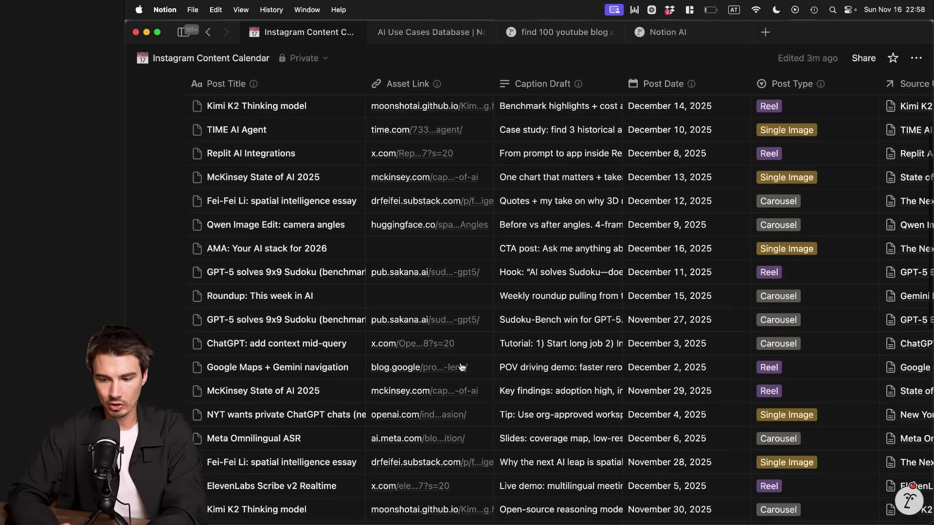
scroll(462, 367, "right", 4)
scroll(462, 367, "right", 4)
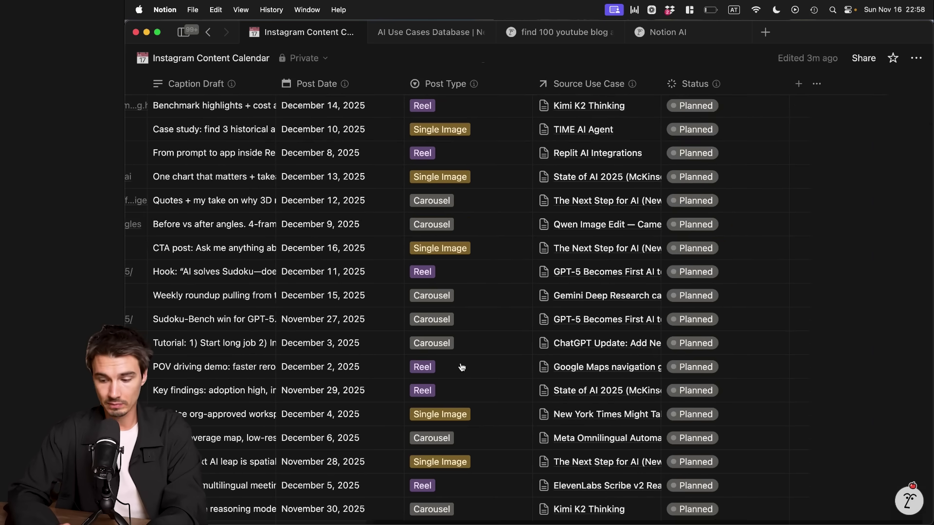
scroll(581, 418, "up", 3)
scroll(581, 418, "left", 3)
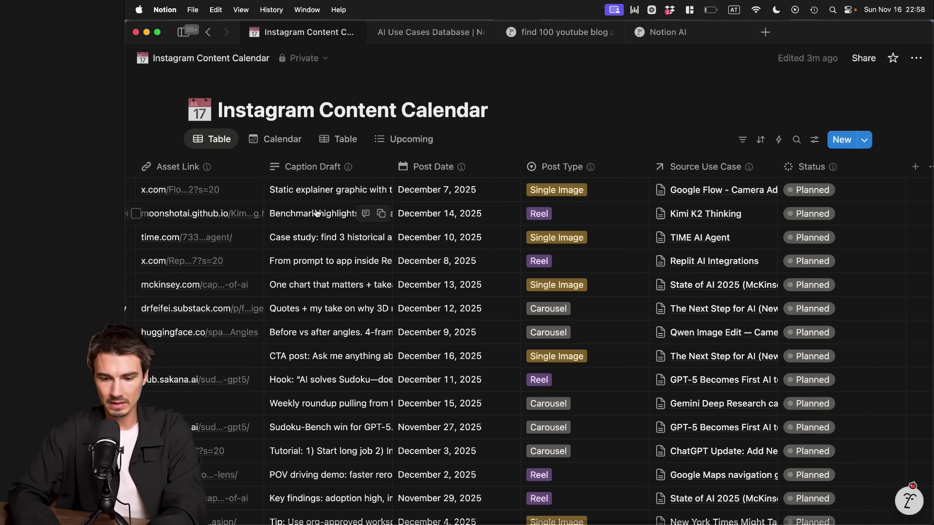
- Expand a Caption Draft cell to read the full caption text
left_click(280, 285)
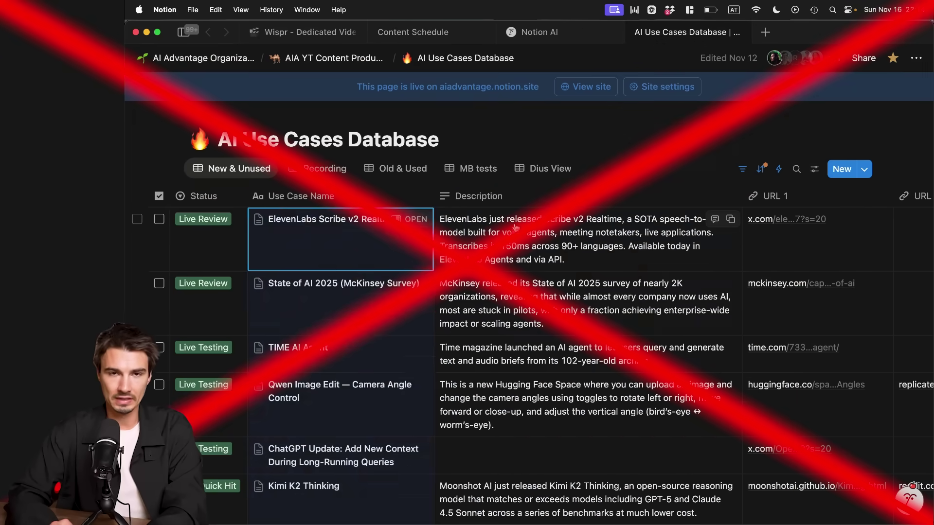
scroll(515, 228, "down", 5)
key("super+2")
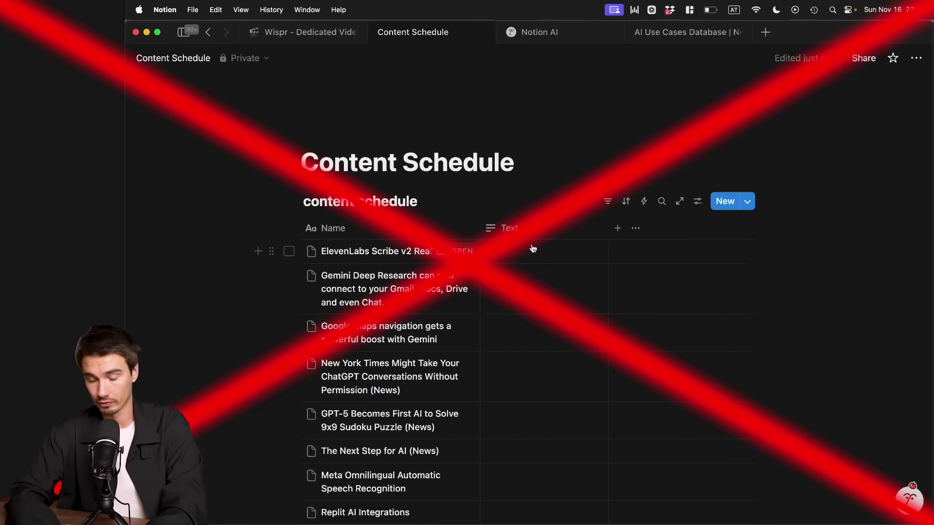
- Ask the AI side chat to create a second caption column, then fill it with alternative captions
left_click(617, 228)
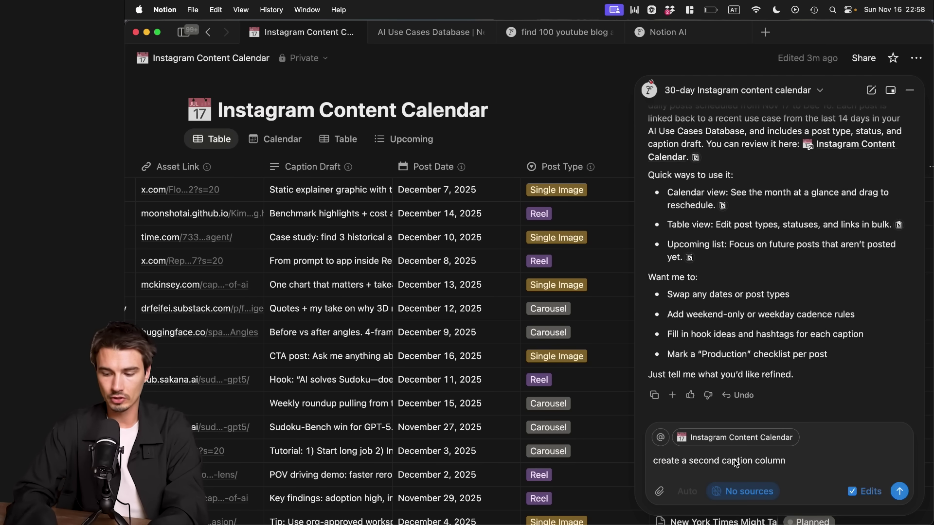
key("Return")
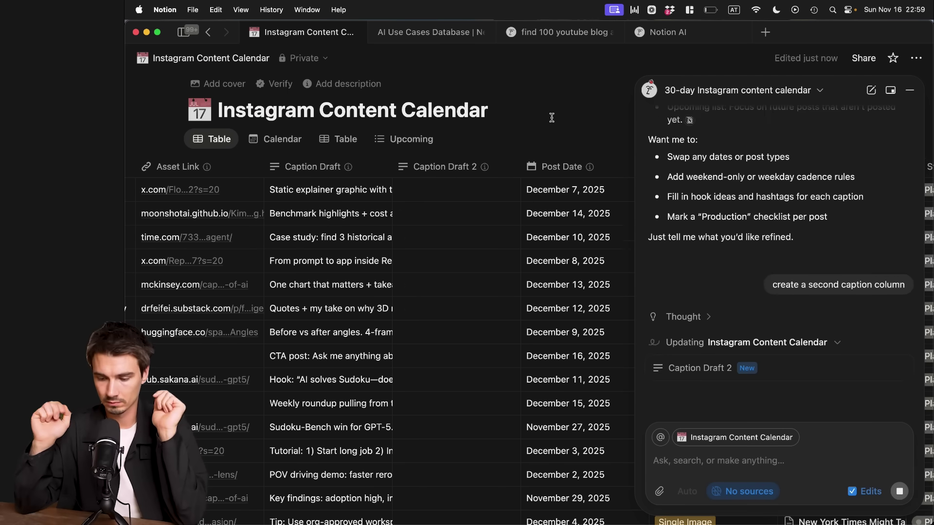
type("add alternative captions")
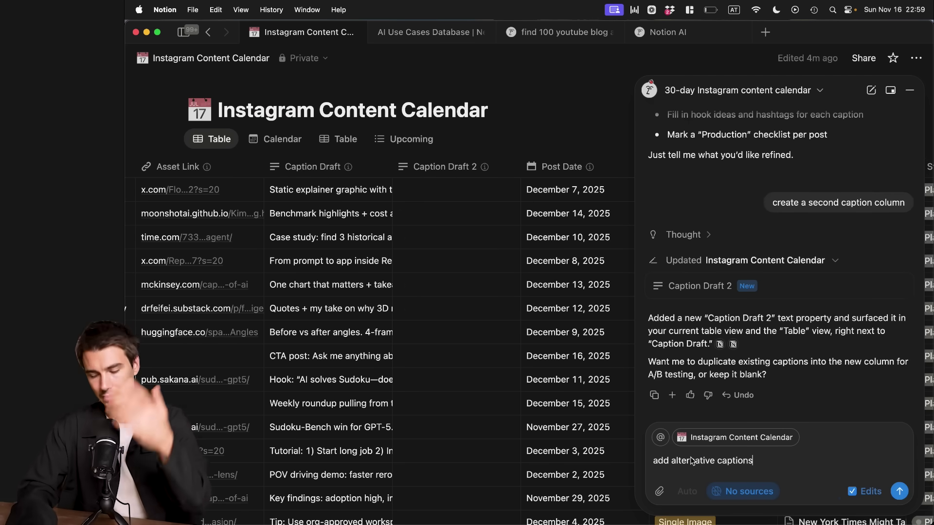
key("Return")
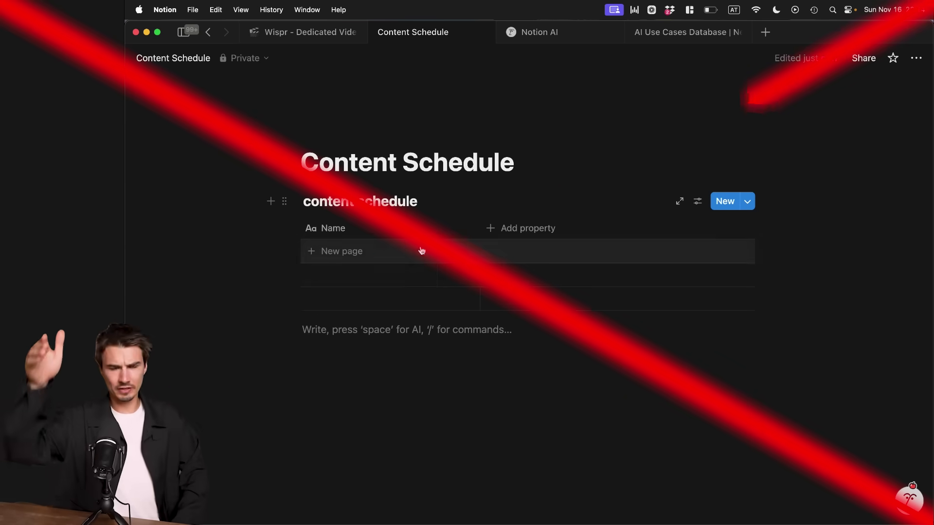
- Paste the AI use-case titles as new rows in the Content Schedule table
left_click(421, 250)
key("super+v")
scroll(466, 278, "down", 6)
- Paste the use-case descriptions from the AI Use Cases Database into the Text column
left_click(676, 33)
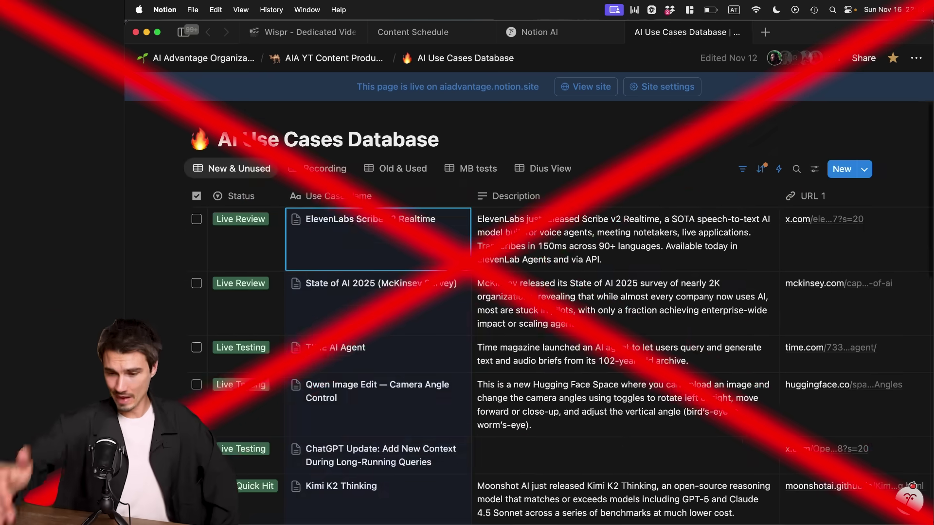
scroll(576, 407, "down", 10)
key("ctrl+shift+Tab")
scroll(520, 248, "up", 5)
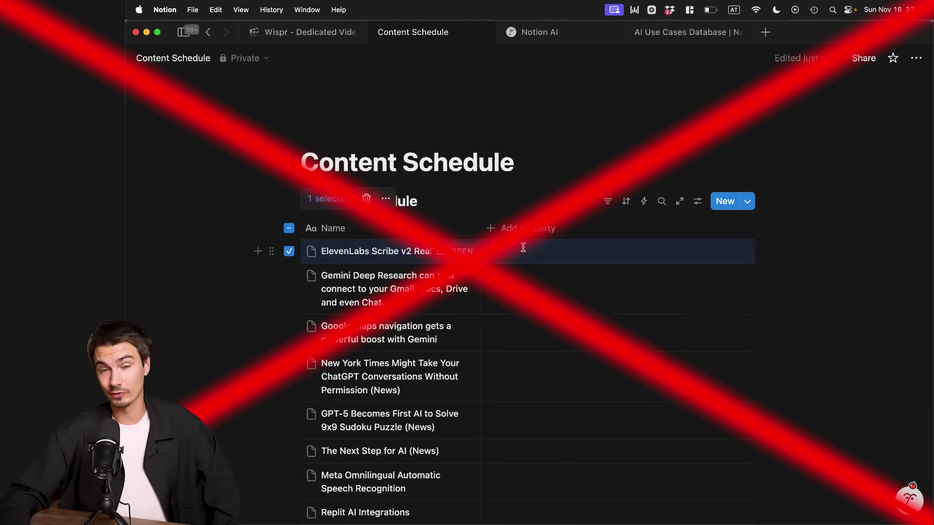
key("super+v")
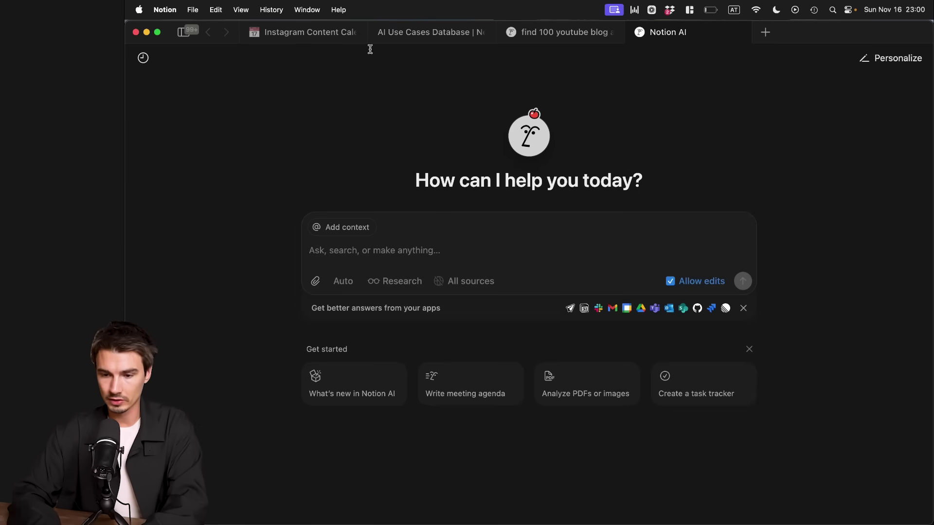
- Search the workspace for 'events' and open the Event Creation Internal page
key("super+backslash")
key("super+k")
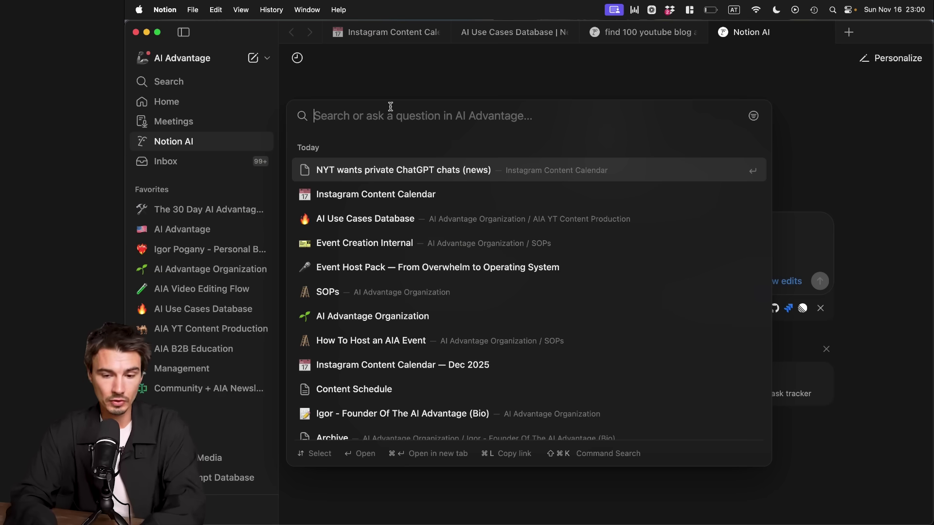
type("events")
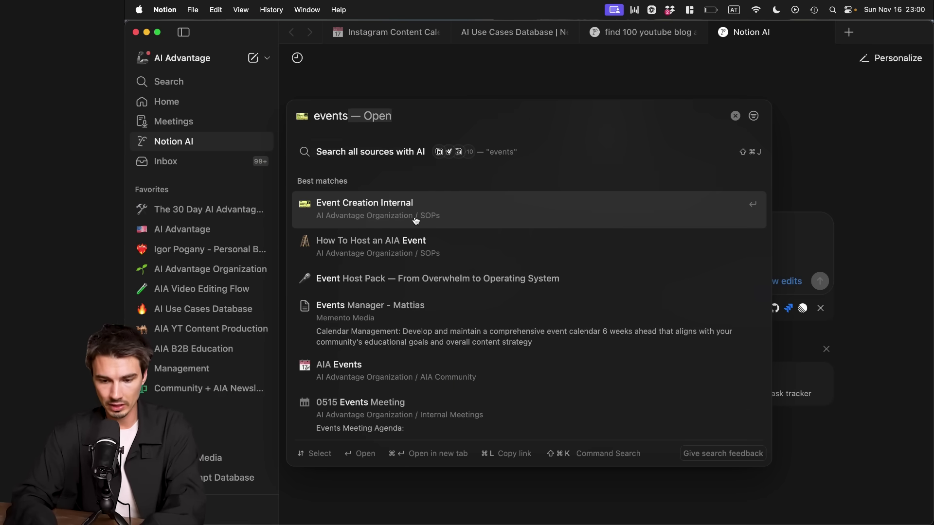
left_click(396, 211)
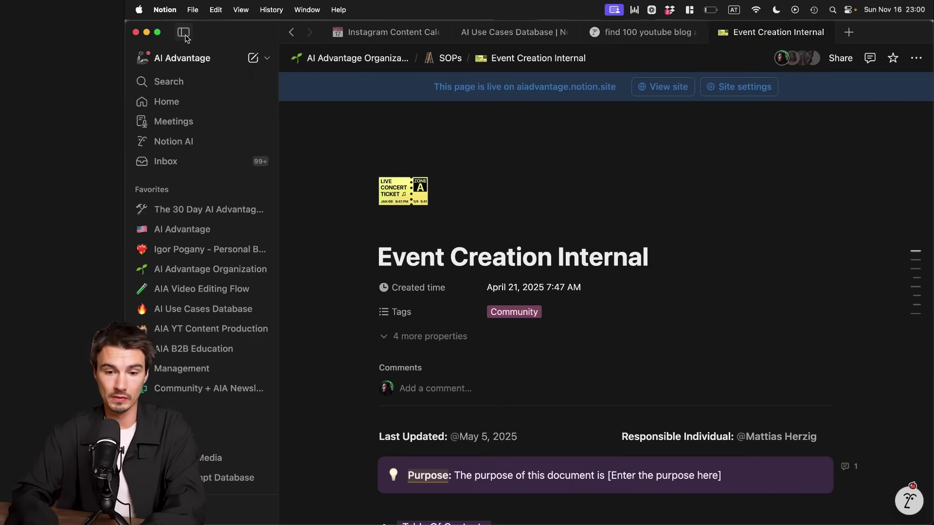
- Collapse the sidebar and open a Notion AI chat beside the Event Creation Internal page
left_click(184, 37)
scroll(484, 298, "down", 20)
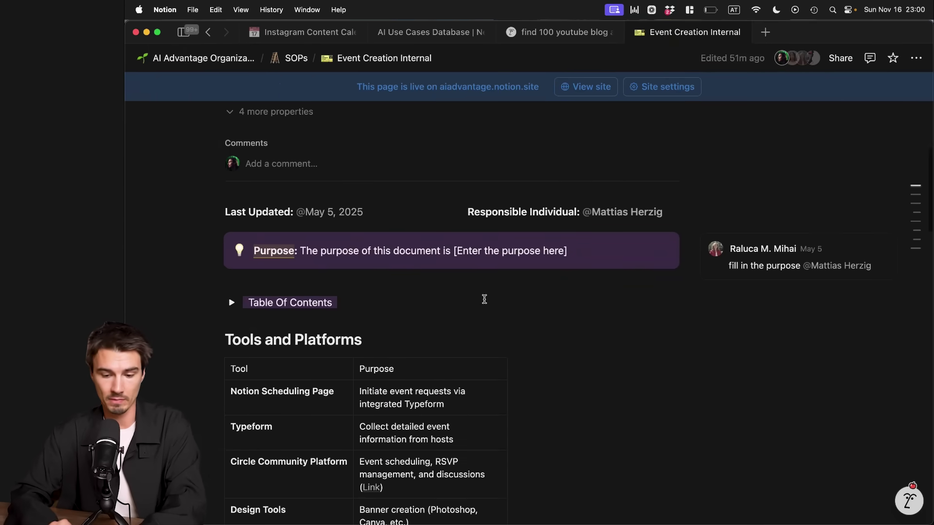
scroll(484, 298, "up", 20)
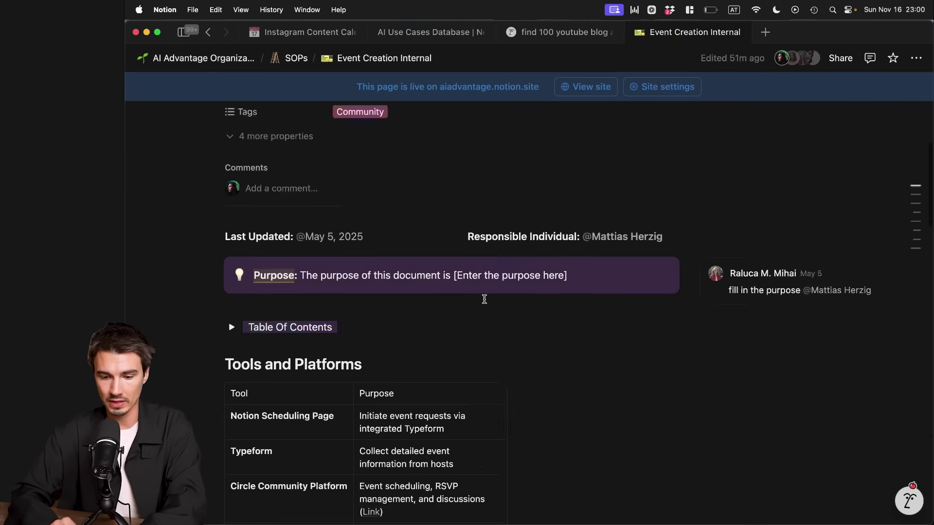
scroll(467, 250, "down", 1)
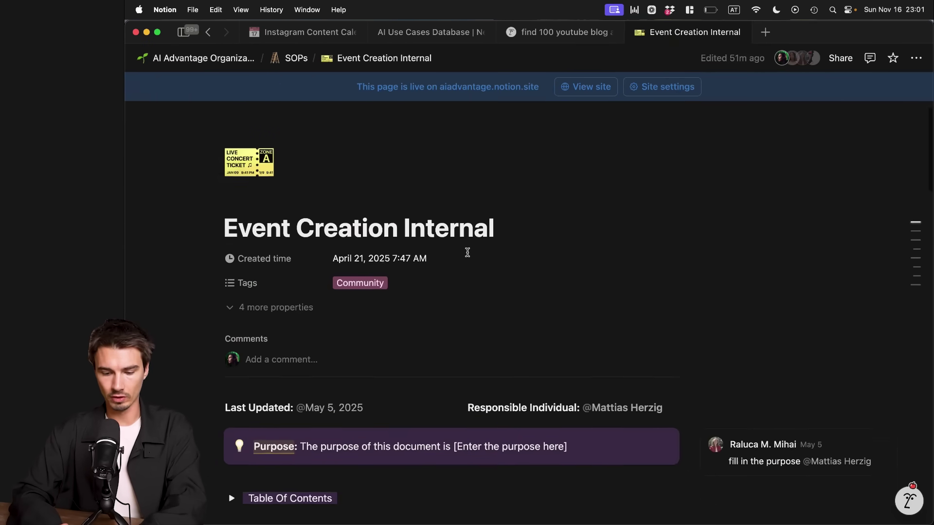
scroll(467, 250, "up", 1)
left_click(909, 501)
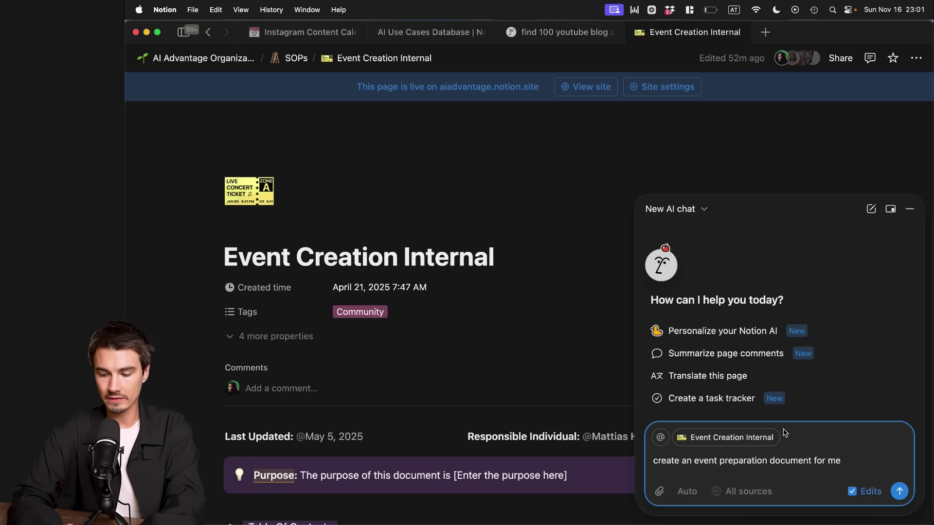
- Attach the founder bio page as context and send the event preparation document request
left_click(660, 437)
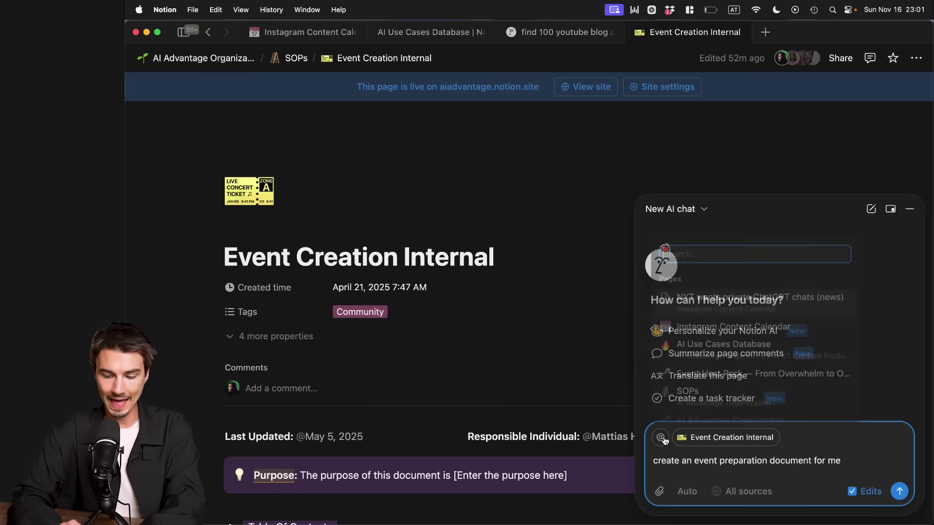
type("igor bio")
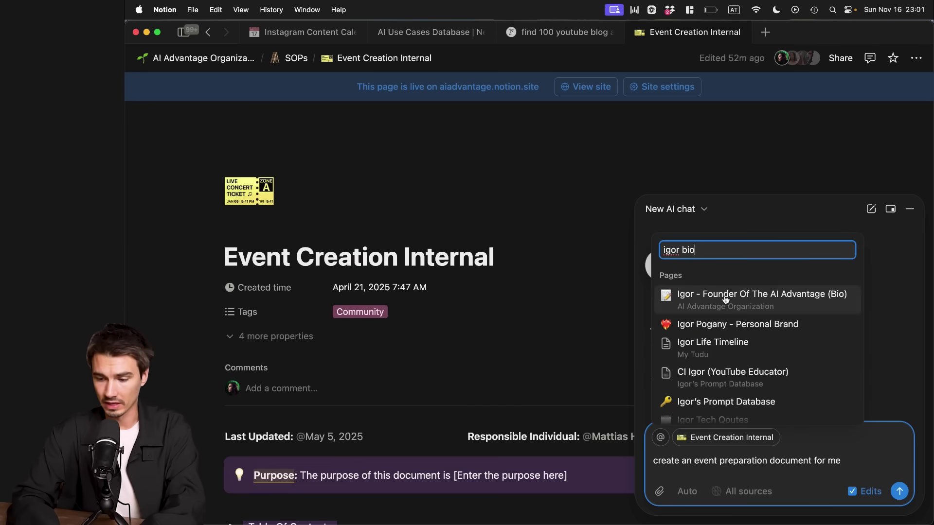
left_click(731, 299)
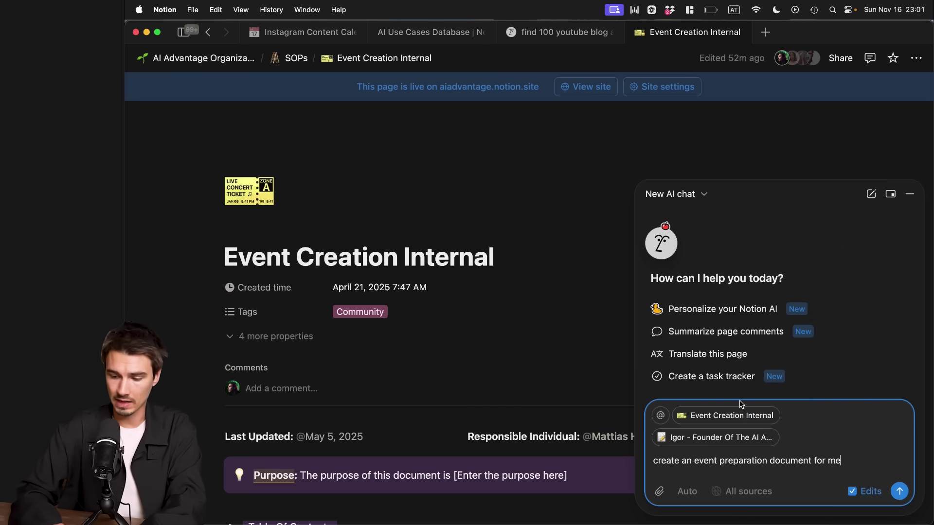
left_click(899, 491)
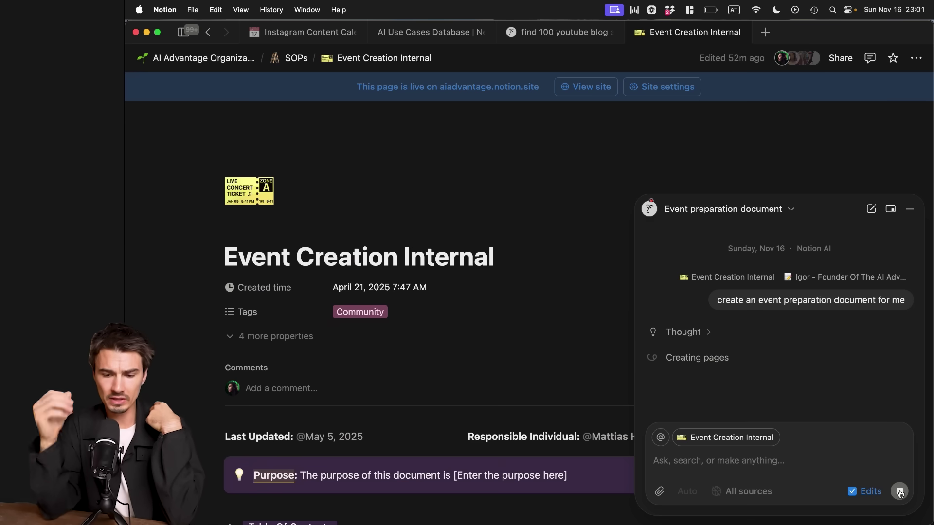
- Open the newly created Event Preparation Template page from the AI's reply
scroll(562, 404, "down", 20)
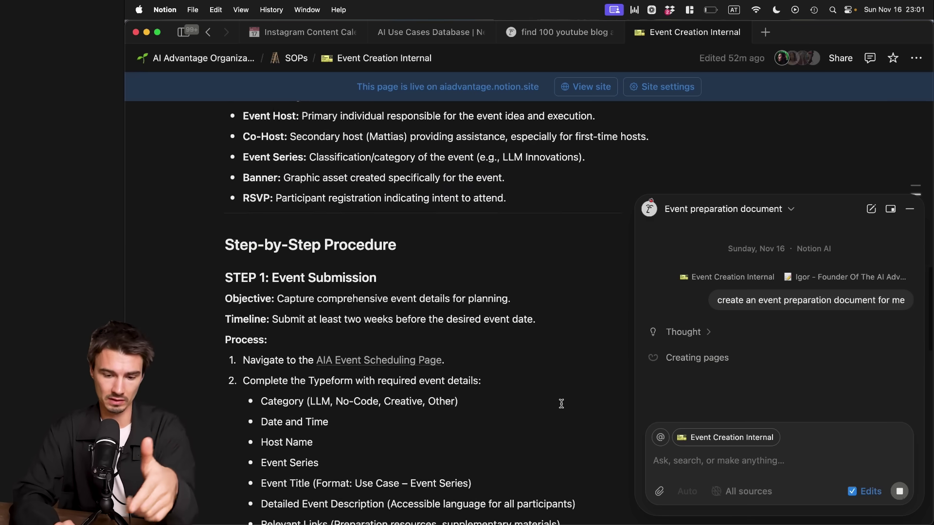
scroll(286, 175, "down", 5)
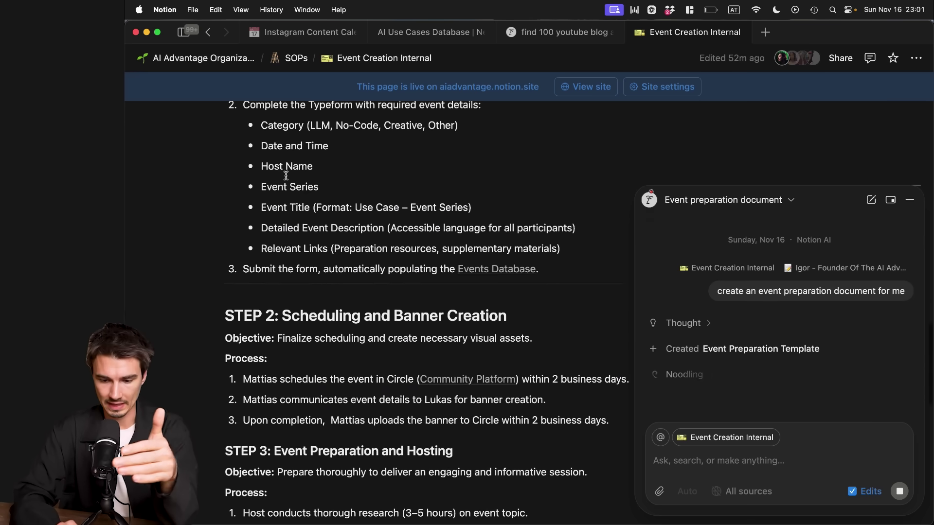
scroll(285, 175, "up", 7)
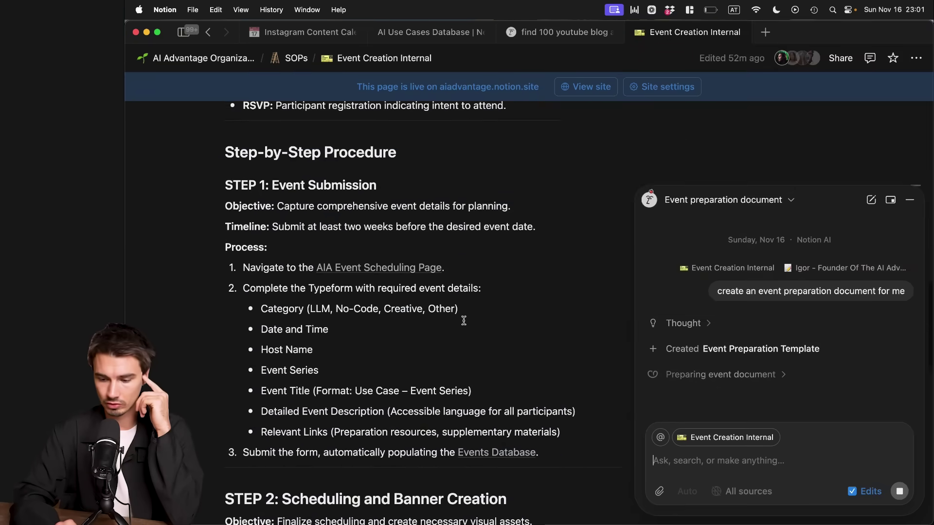
mouse_move(777, 344)
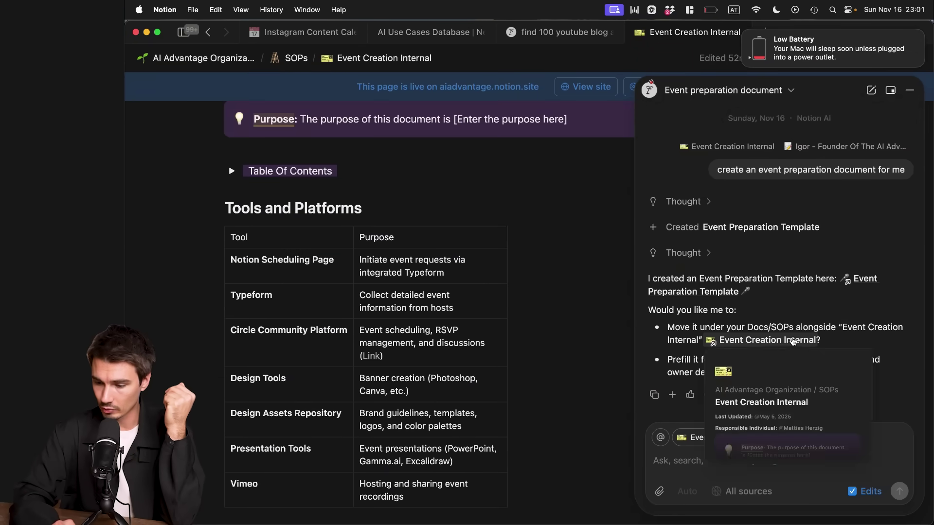
left_click(710, 292)
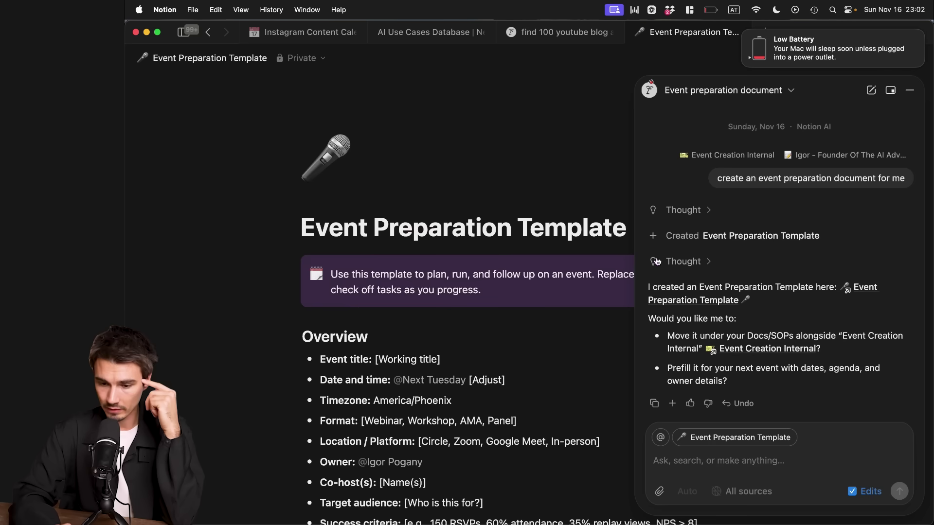
- Ask the AI to fill the template for 'AI Use Cases for Entrepreneurs', citing the AI Use Cases Database
left_click(909, 92)
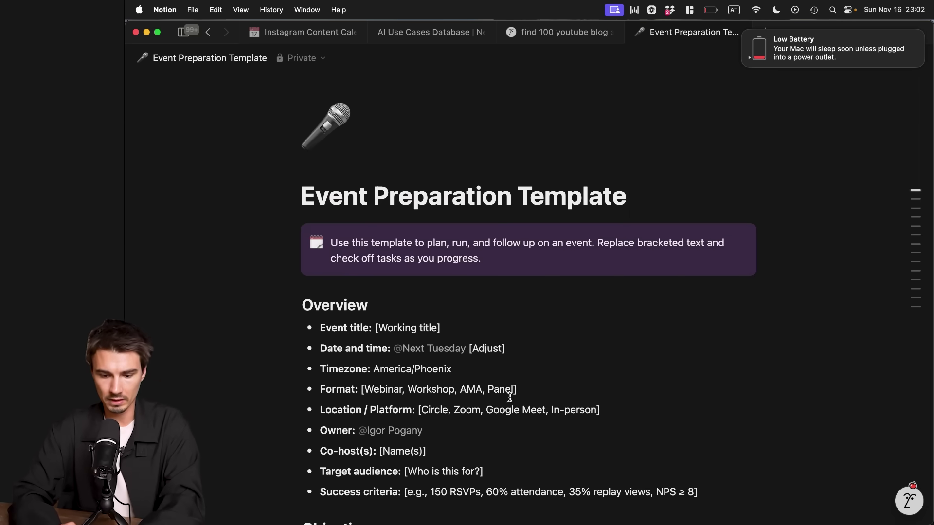
scroll(550, 321, "down", 4)
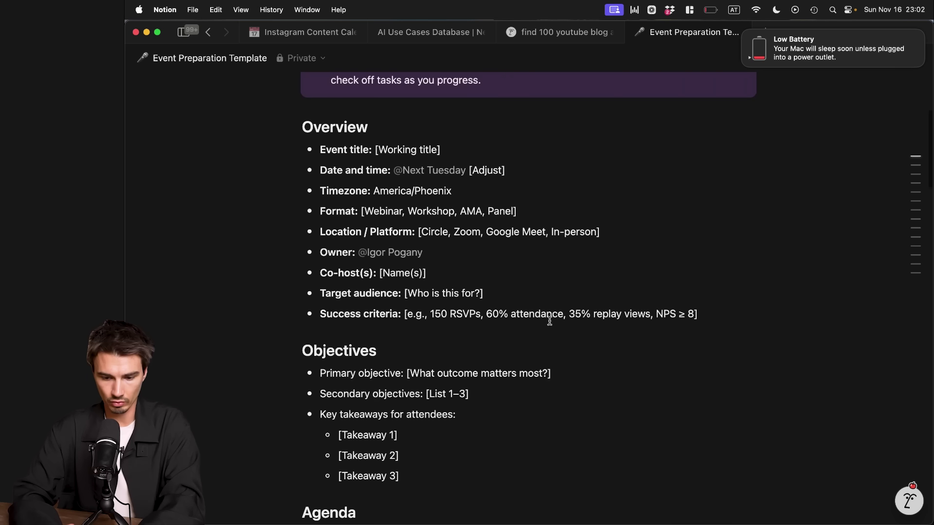
left_click(905, 501)
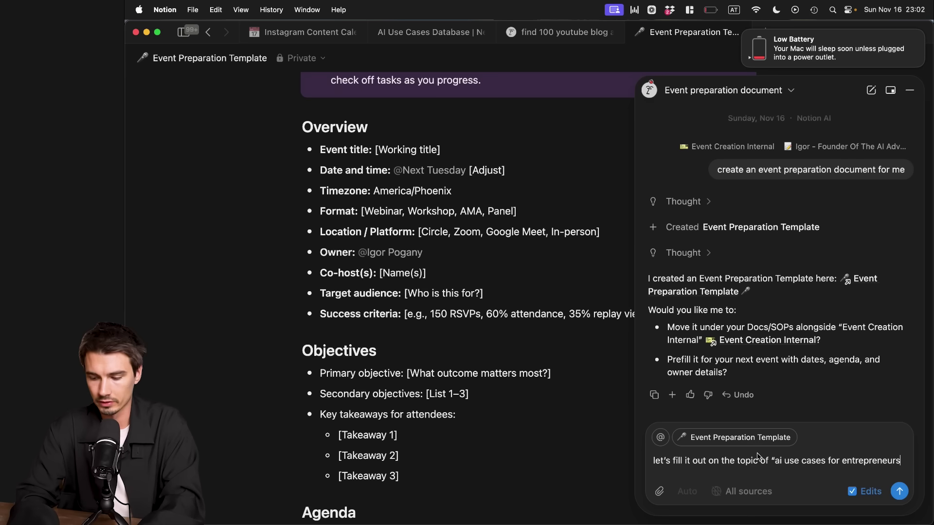
type("”@")
left_click(711, 379)
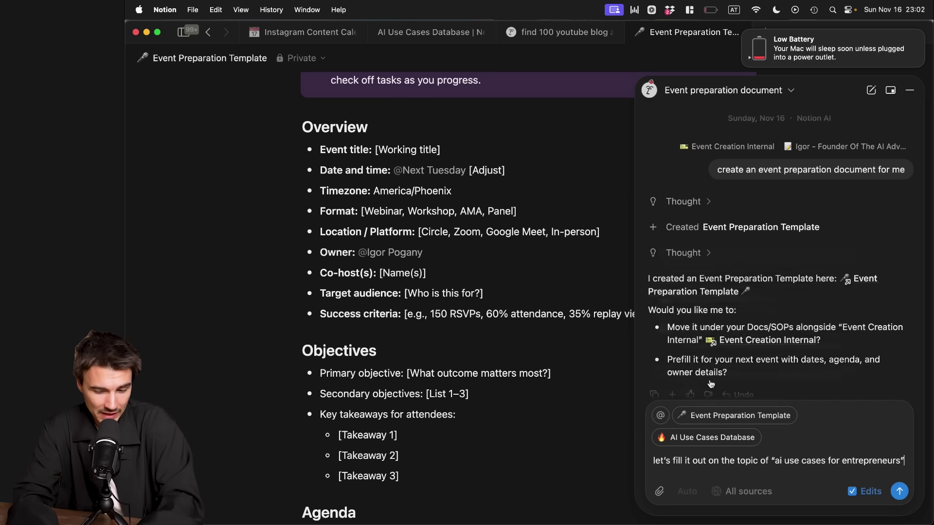
left_click(899, 491)
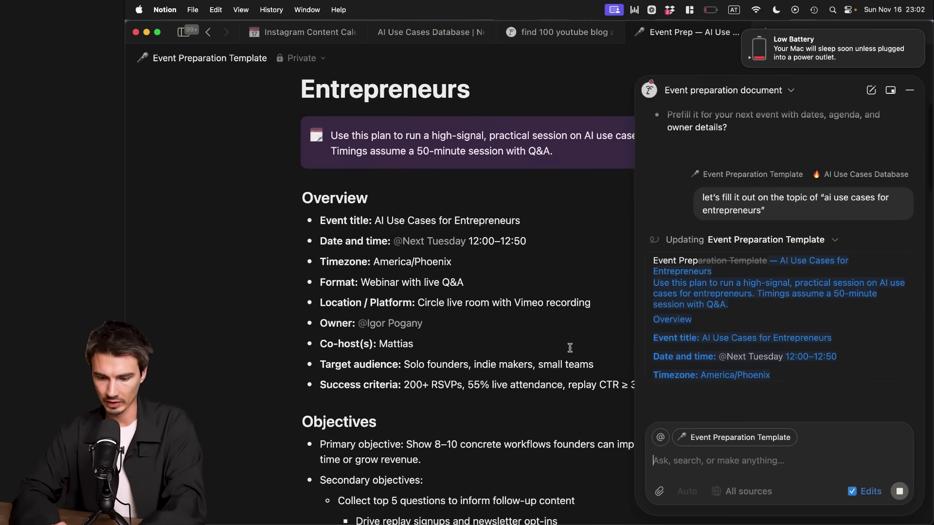
- Review the AI's filled-in event prep response and its suggested follow-ups
scroll(535, 292, "down", 15)
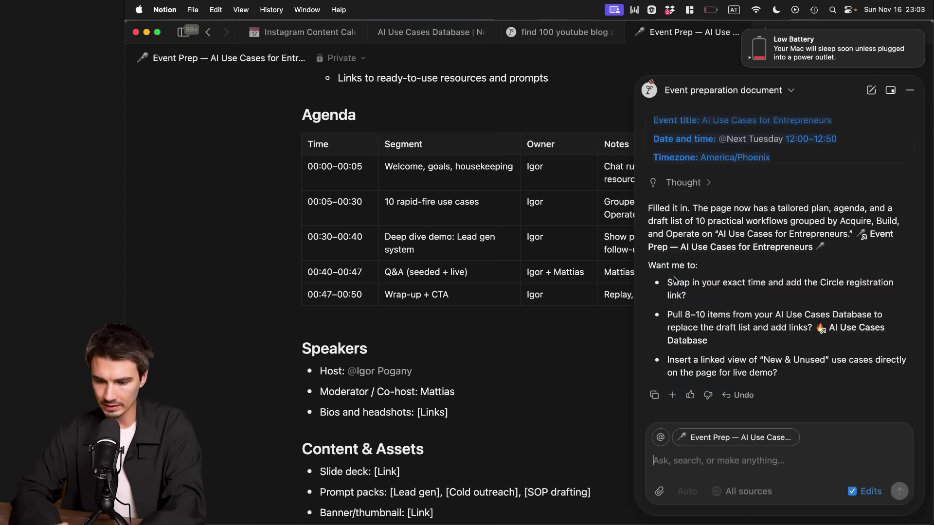
left_click_drag(717, 289, 766, 356)
left_click(726, 302)
left_click(766, 350)
- Reply 'pull in items yes' so the AI pulls database use cases into the page
triple_click(762, 329)
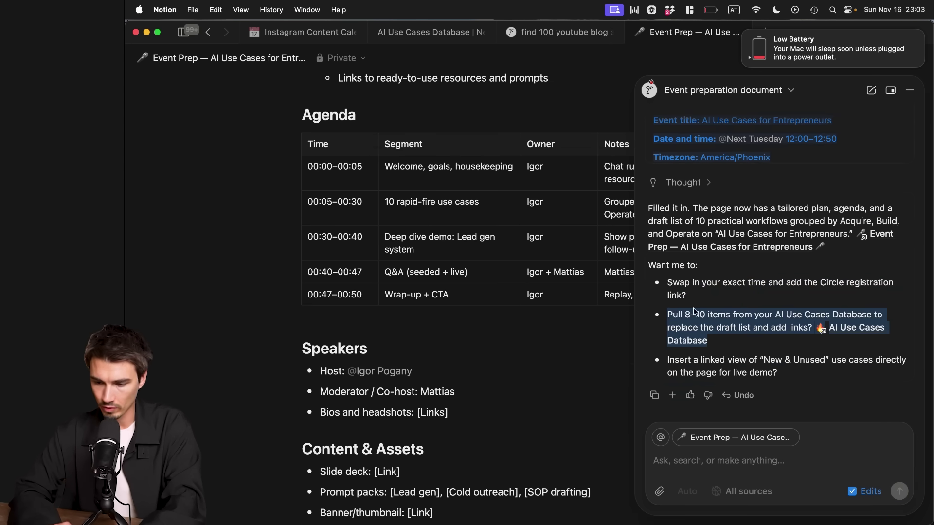
left_click(762, 328)
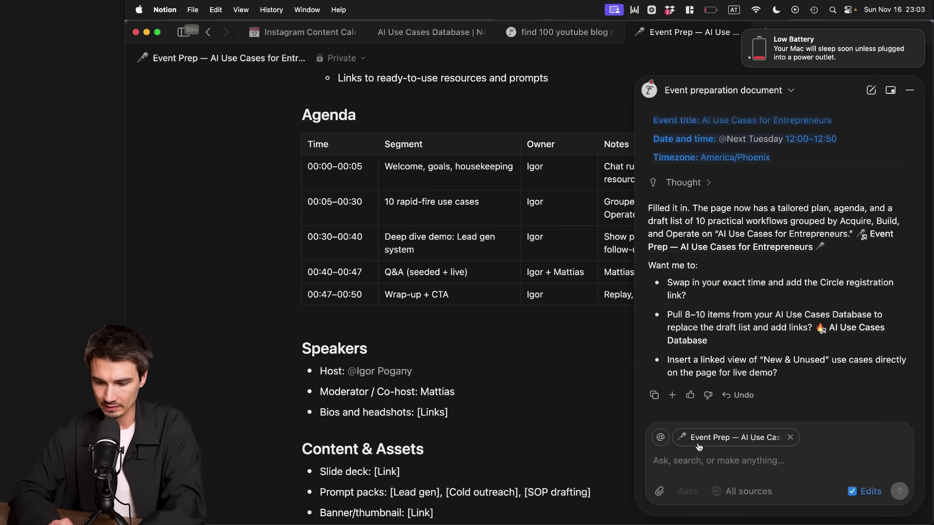
type("pull in items yes")
key("Return")
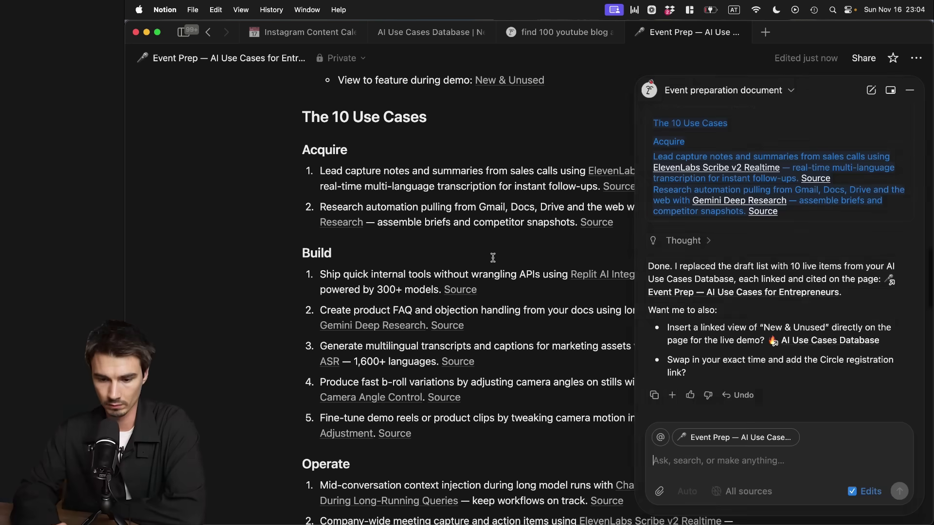
- Close the AI chat, review the 10 linked use cases, and attach the AI Use Cases Database
key("Escape")
left_click_drag(373, 281, 511, 431)
scroll(511, 432, "up", 3)
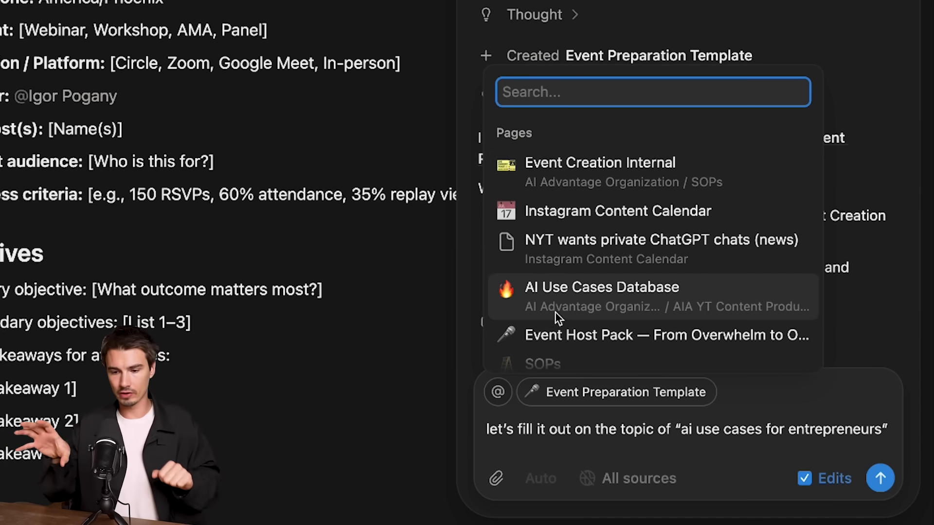
left_click(577, 307)
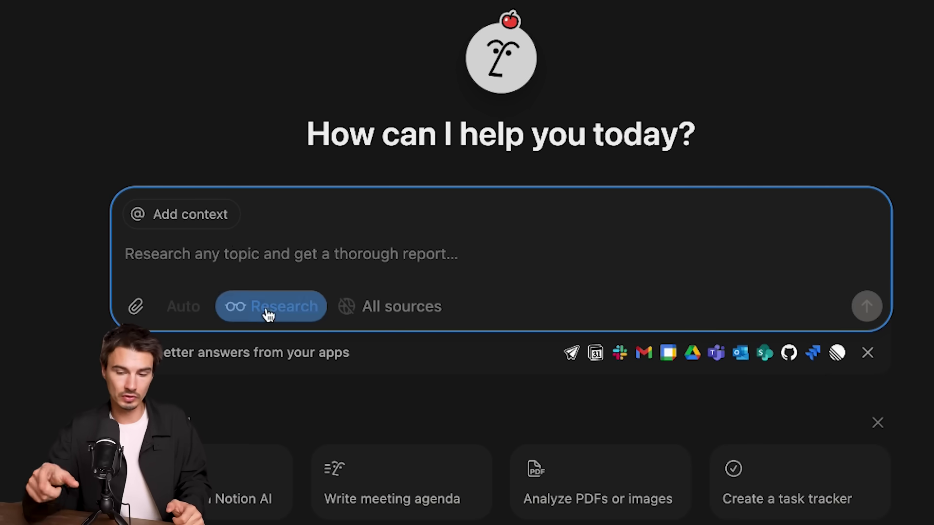
- Send a Research-mode query: 'find 100 youtube blog article titles about chatgpt'
type("find 100 youtube blog article titles about chatgpt")
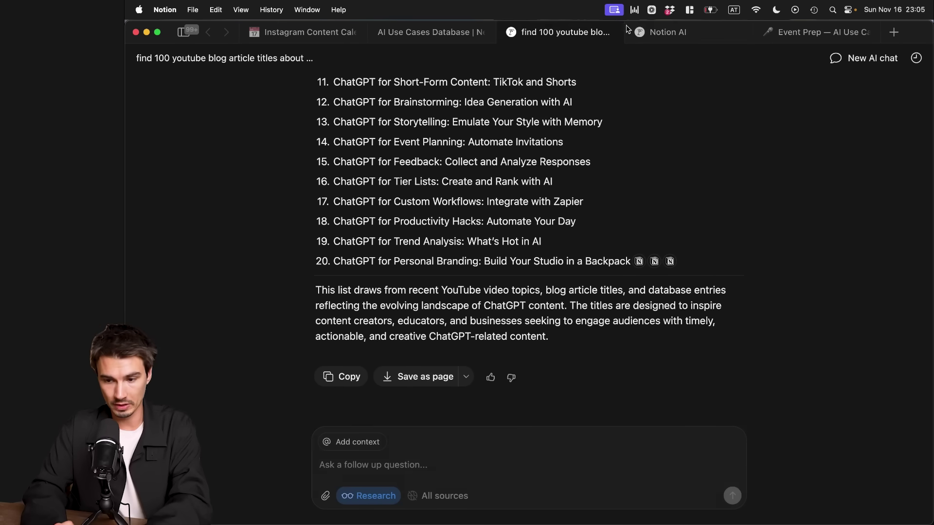
left_click(664, 32)
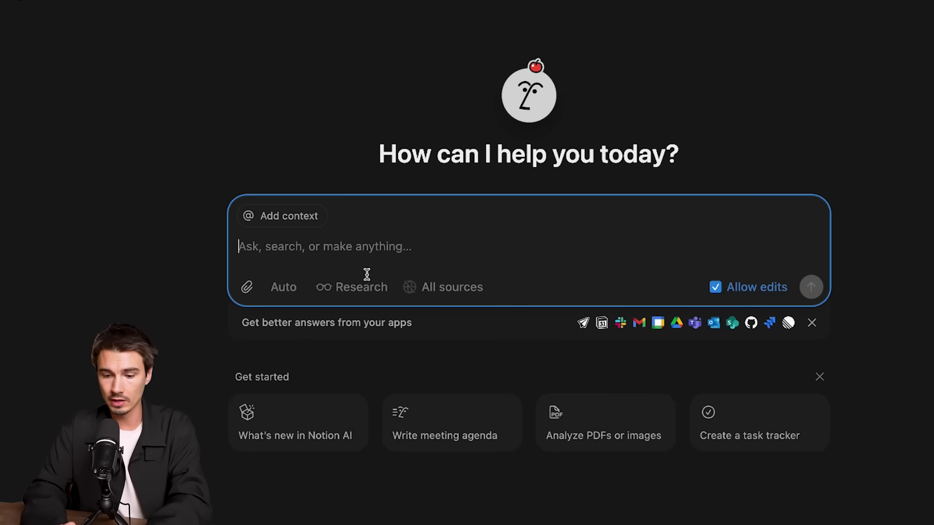
left_click(358, 288)
type("find 100 youtube blog article titles about chatgpt")
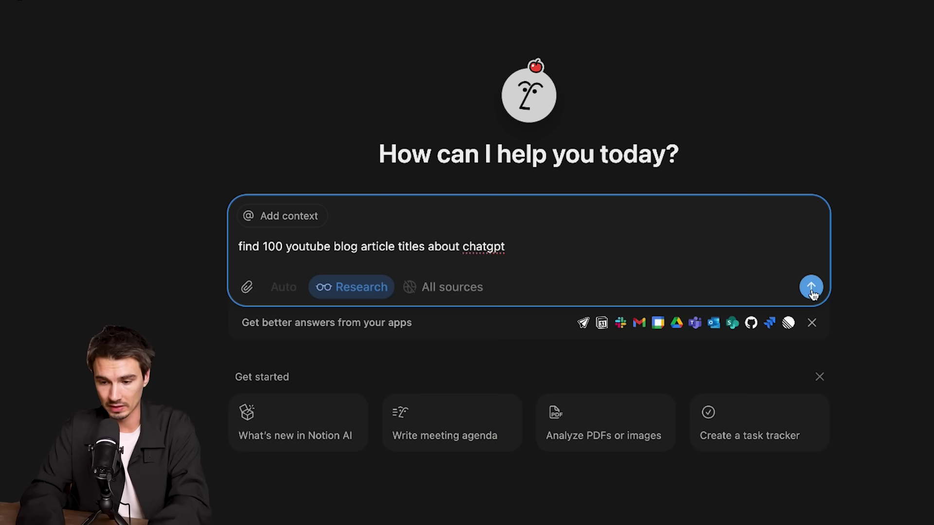
left_click(812, 289)
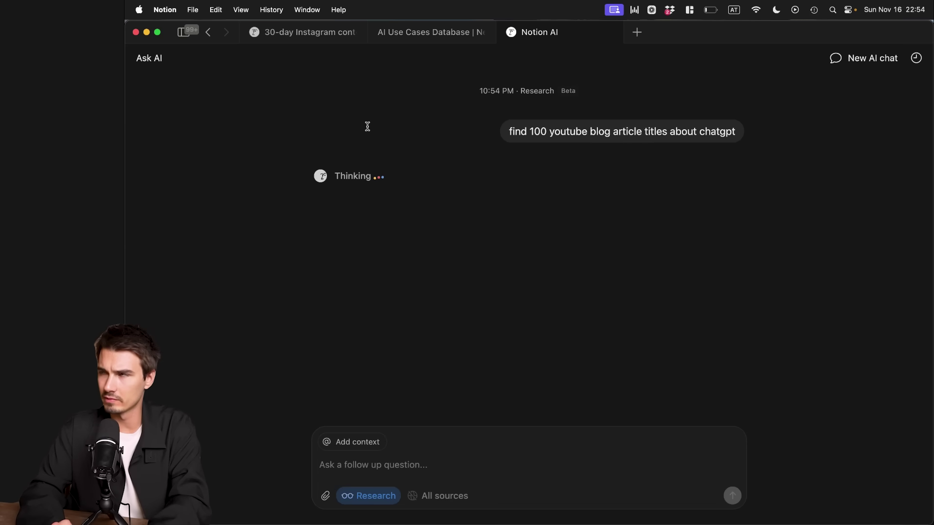
- Review the 100-title ChatGPT YouTube research report and save it as a page
left_click_drag(519, 204, 568, 203)
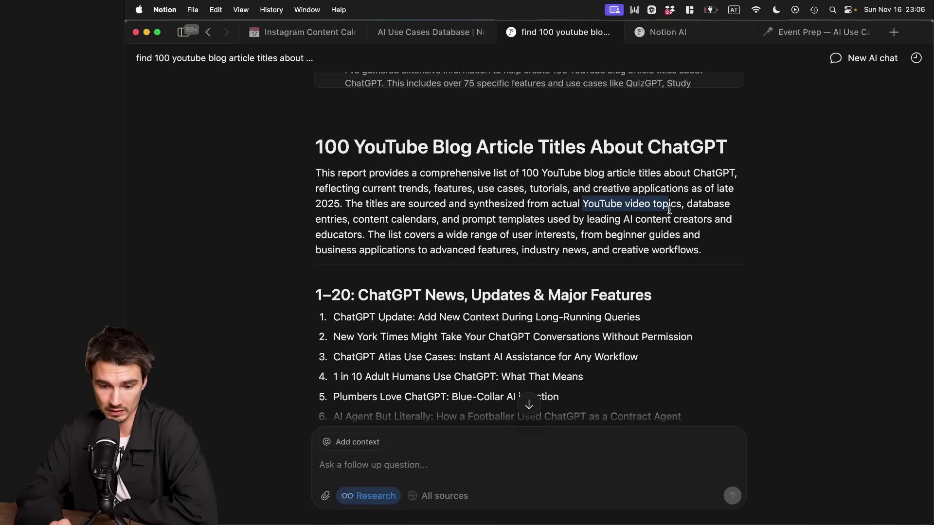
left_click_drag(661, 216, 308, 218)
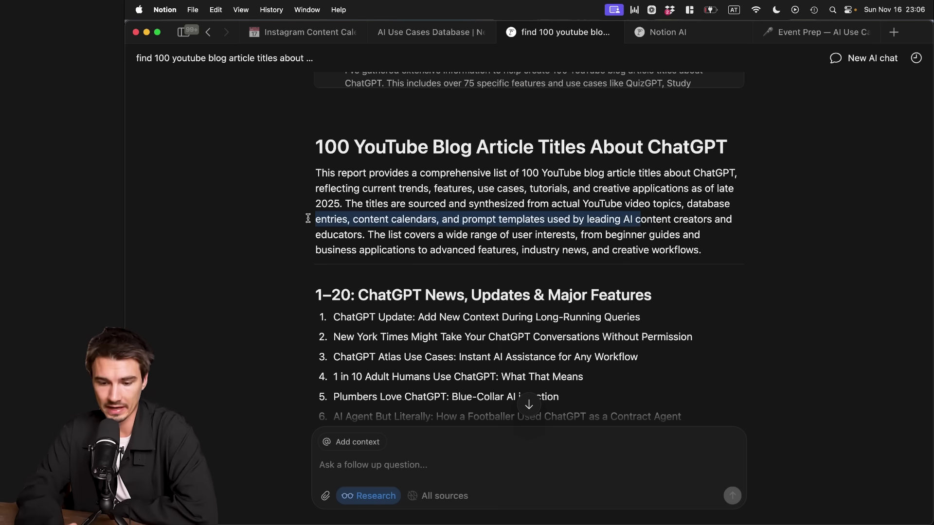
scroll(431, 257, "down", 5)
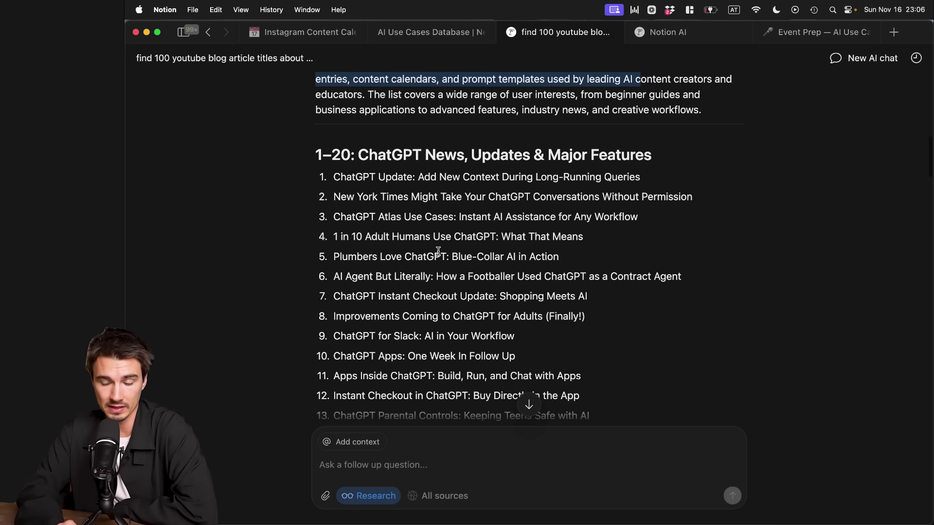
scroll(420, 201, "down", 6)
scroll(420, 200, "up", 7)
left_click_drag(341, 196, 353, 196)
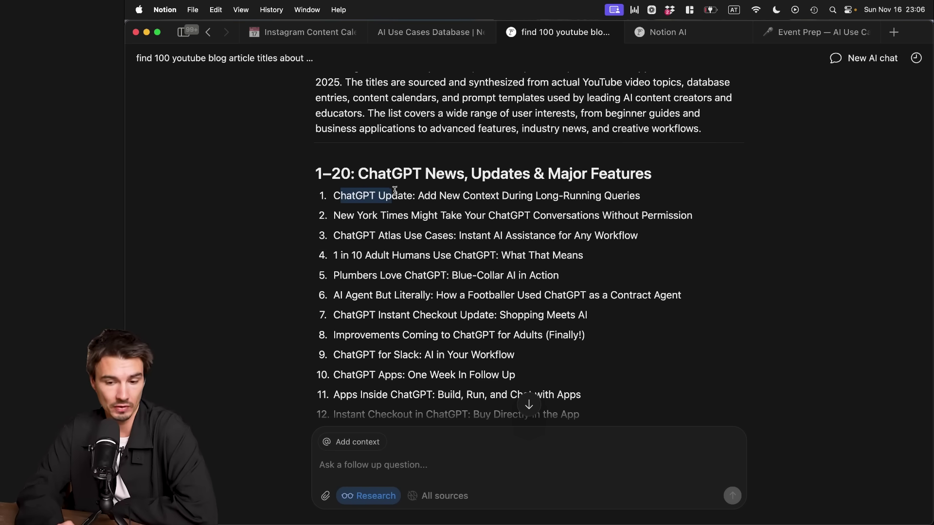
scroll(436, 208, "down", 20)
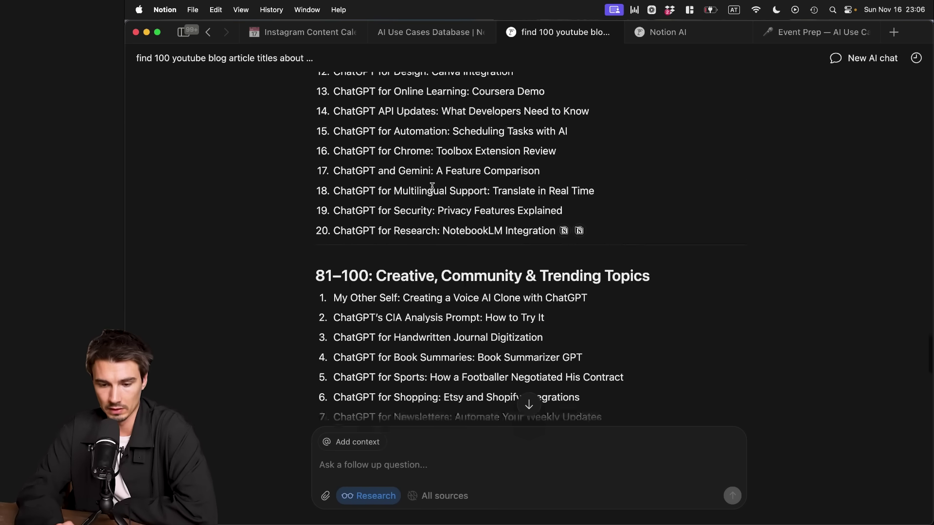
scroll(432, 186, "up", 10)
scroll(432, 187, "down", 5)
left_click(421, 377)
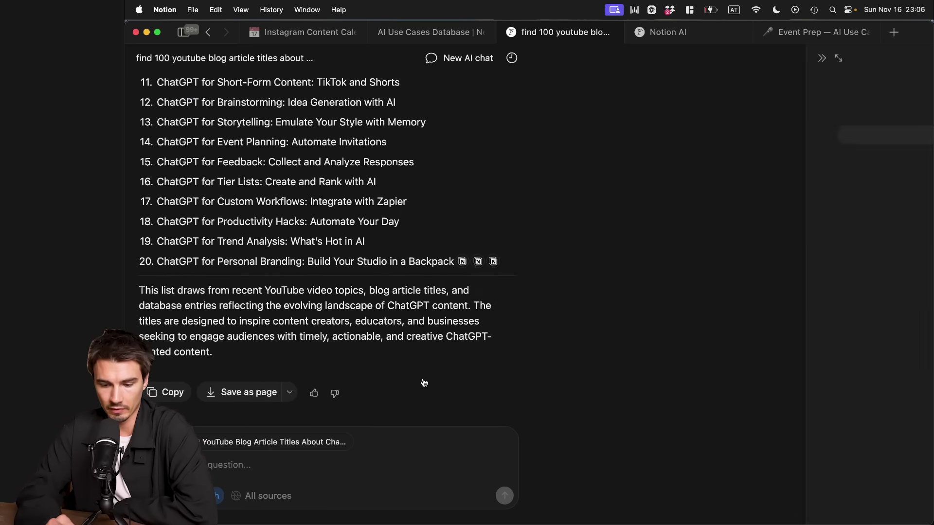
- Attach the AI Use Cases Database as context in the event-prep chat
scroll(649, 360, "down", 2)
scroll(648, 359, "down", 20)
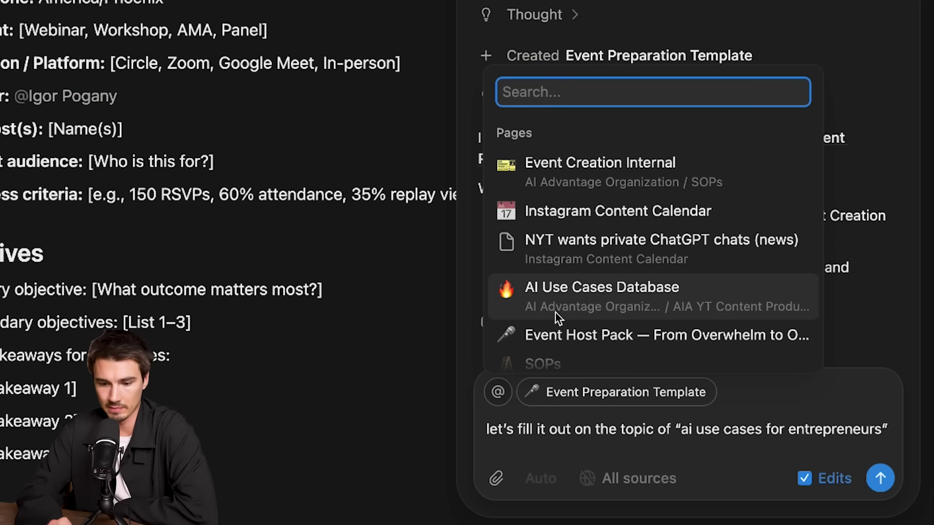
left_click(573, 310)
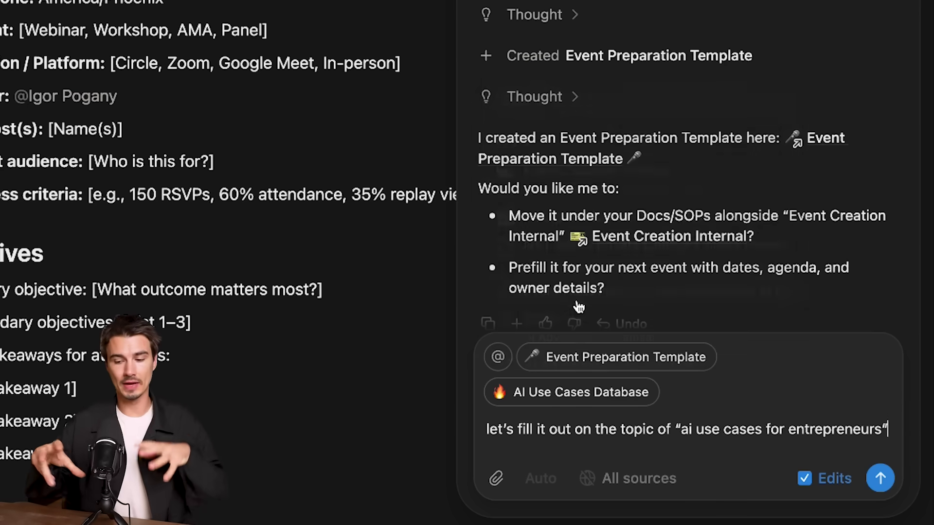
- Send the AI use cases for entrepreneurs template fill-out request and paste the prepared research prompt
left_click(881, 479)
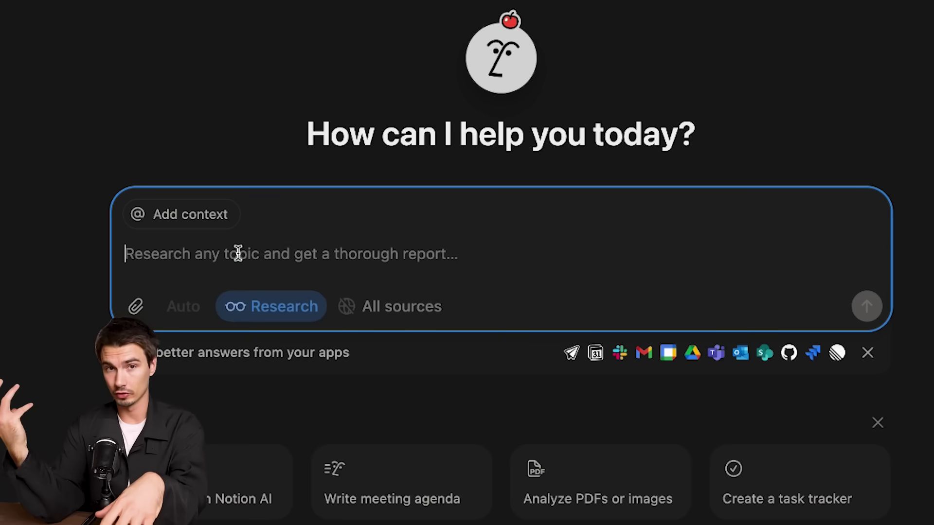
type("find 100 youtube blog article titles about chatgpt")
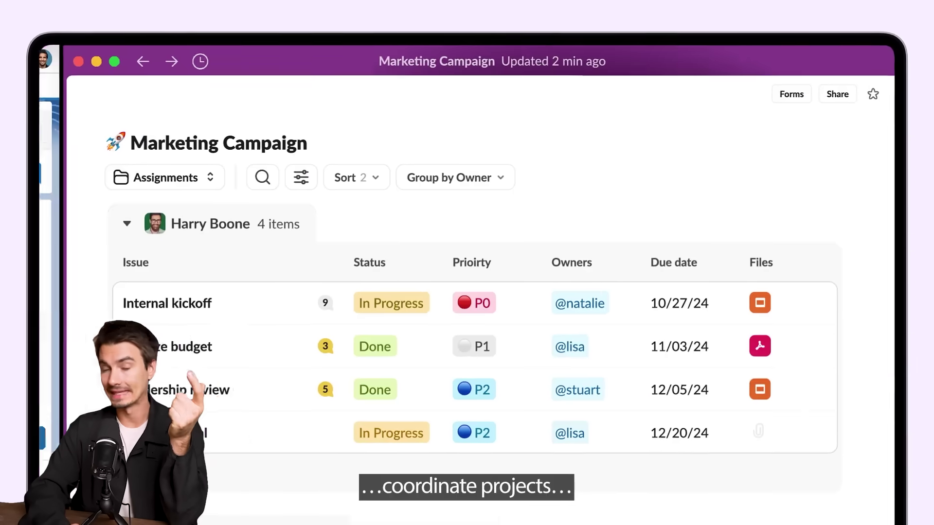
left_click(386, 437)
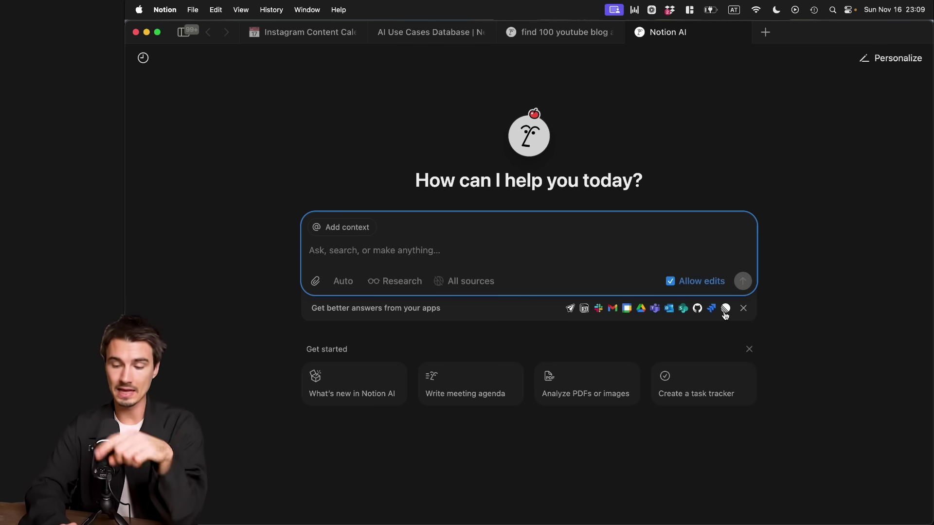
- Review the AI Connectors settings plus the page-context and file-attachment pickers
left_click(658, 306)
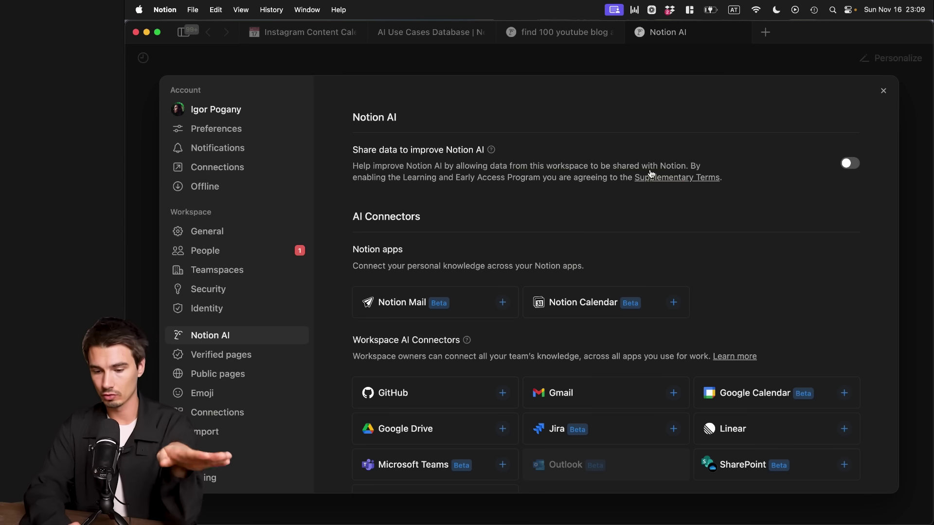
scroll(651, 174, "down", 3)
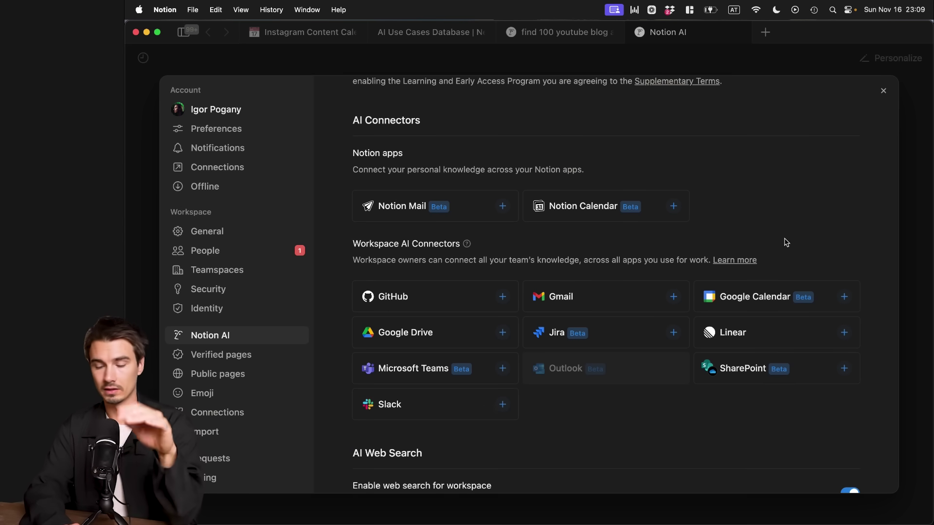
scroll(753, 227, "down", 2)
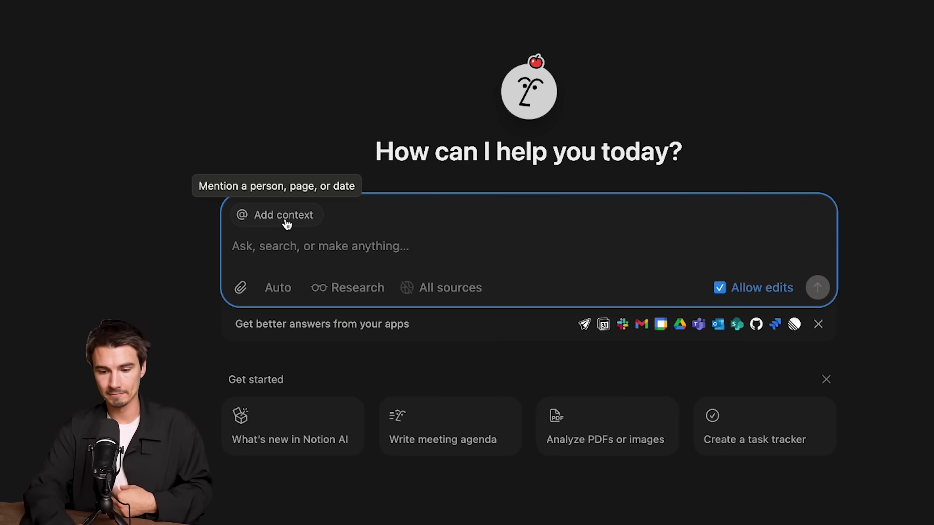
left_click(286, 216)
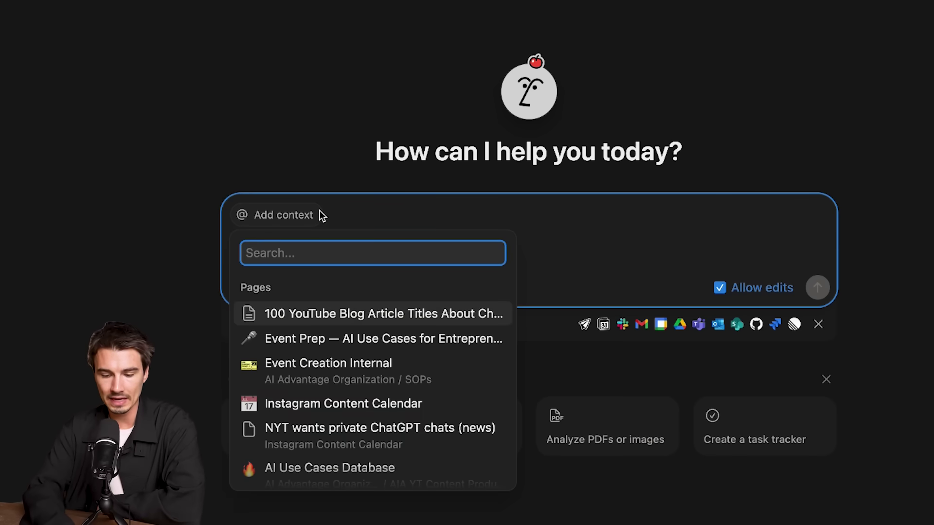
left_click(281, 215)
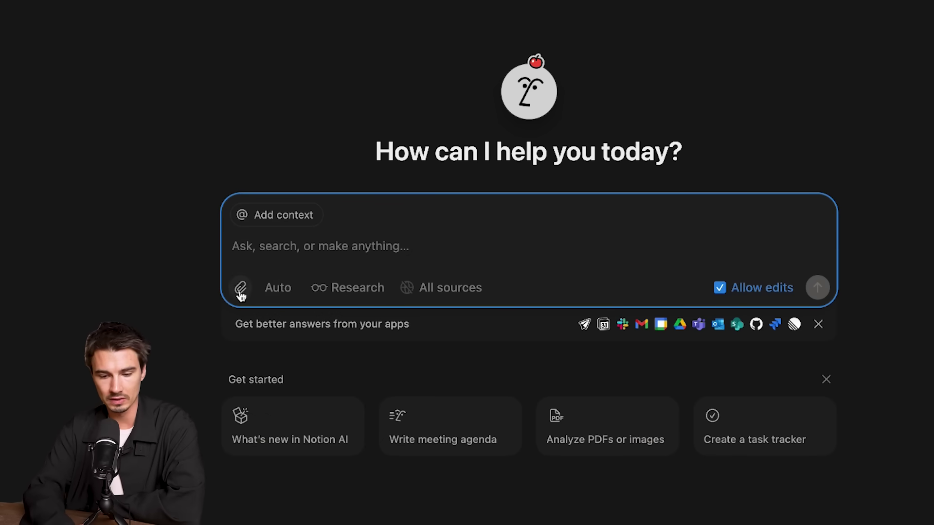
left_click(240, 288)
left_click(851, 494)
- Turn off Apps and integrations in the AI search sources, leaving Web search off
left_click(427, 288)
left_click(612, 350)
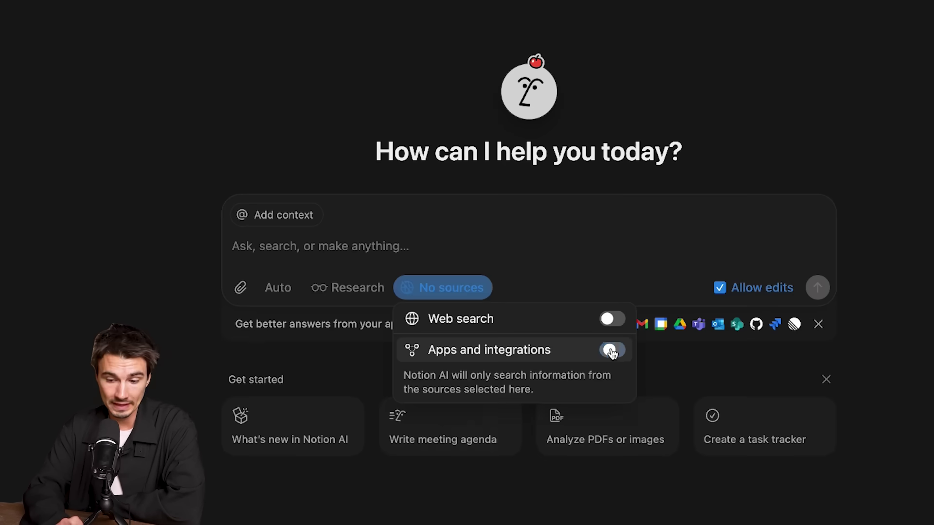
left_click(609, 320)
left_click(613, 320)
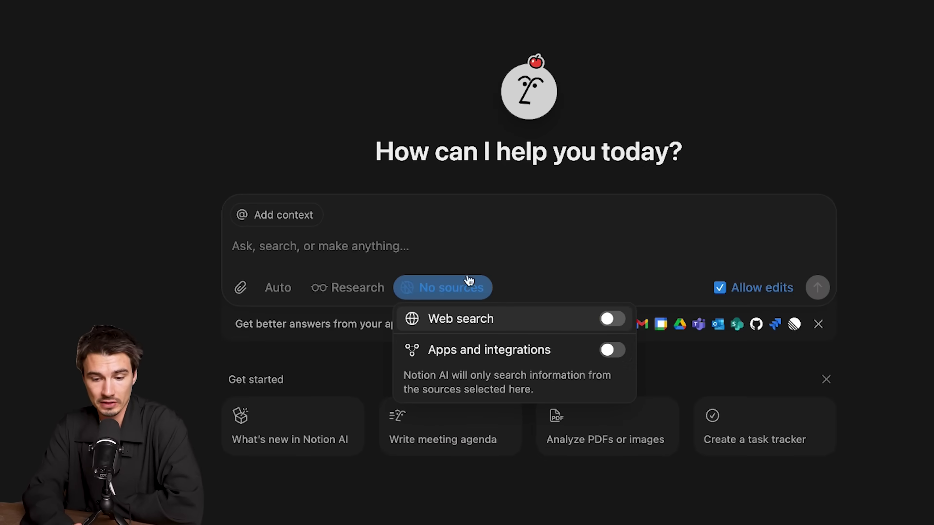
left_click(829, 118)
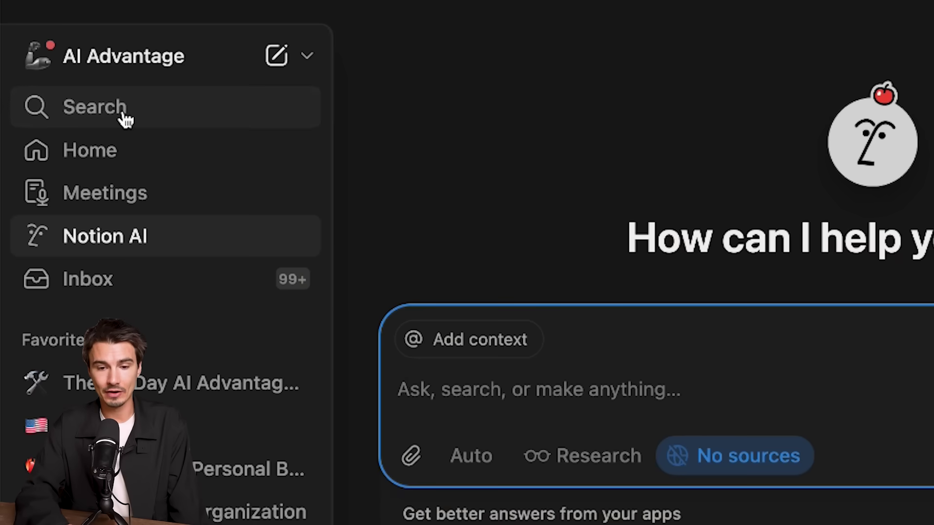
- Ask AI to search all workspace sources for 'event' and scroll through its answer
left_click(121, 111)
type("event")
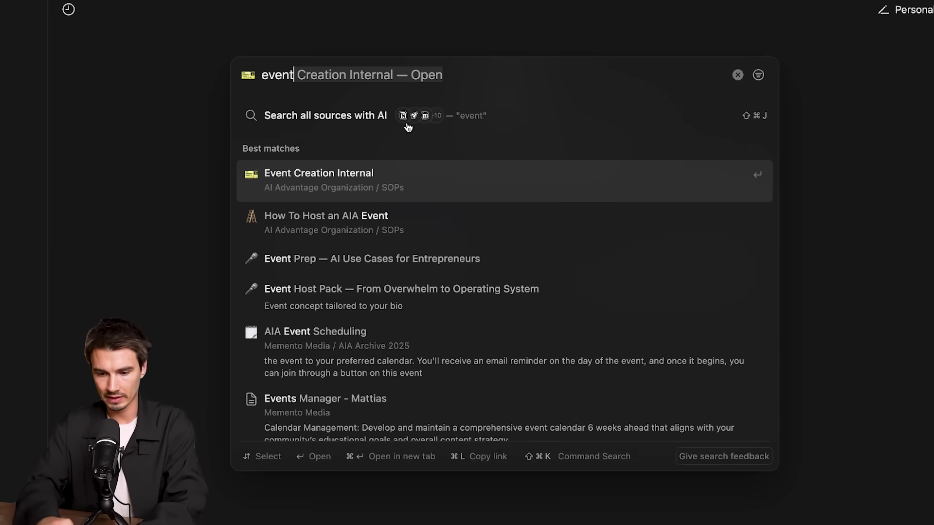
left_click(343, 116)
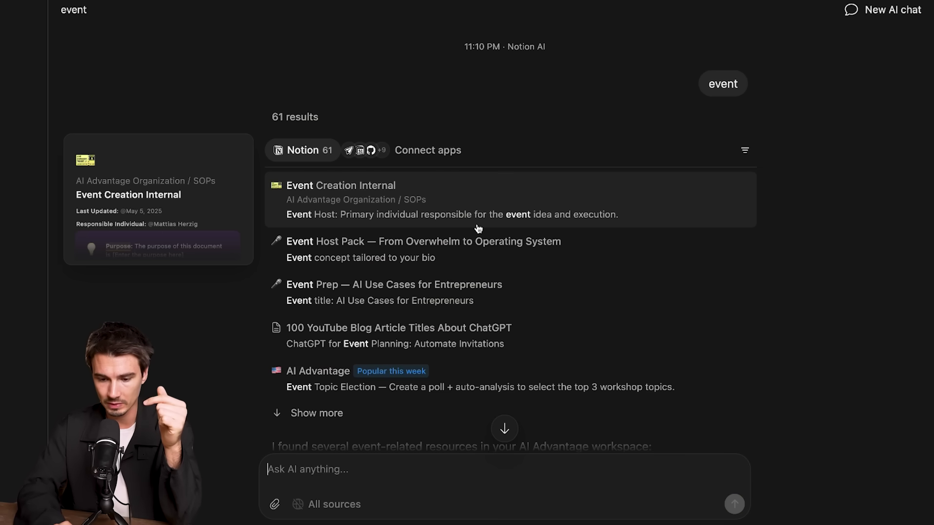
scroll(434, 200, "down", 4)
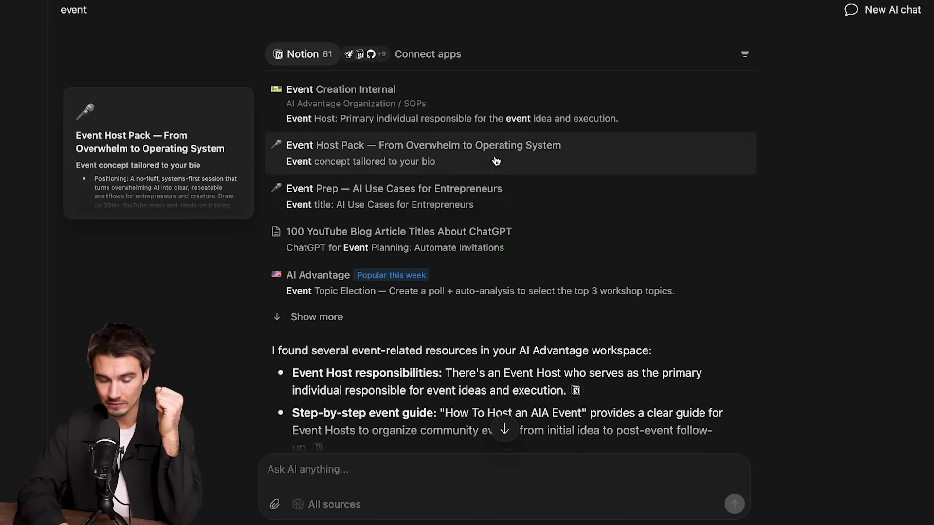
scroll(500, 152, "down", 4)
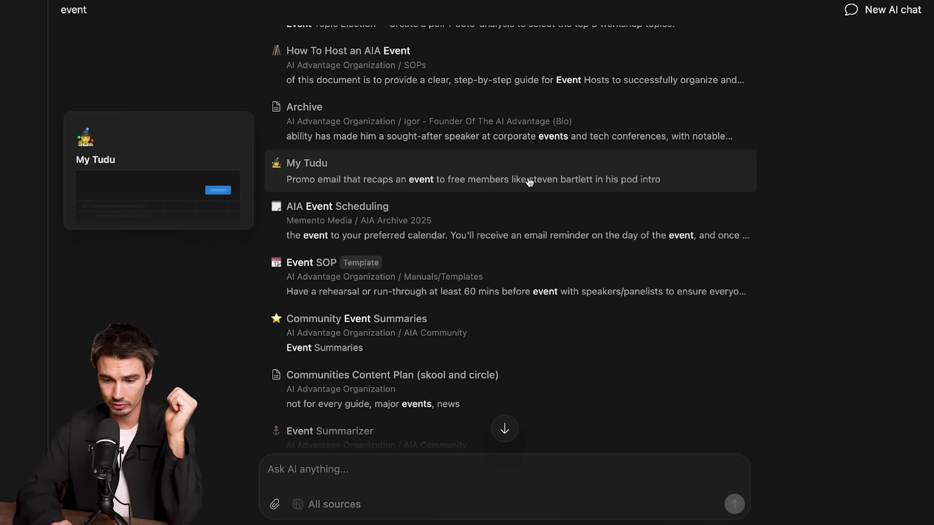
scroll(529, 182, "down", 5)
scroll(531, 240, "down", 15)
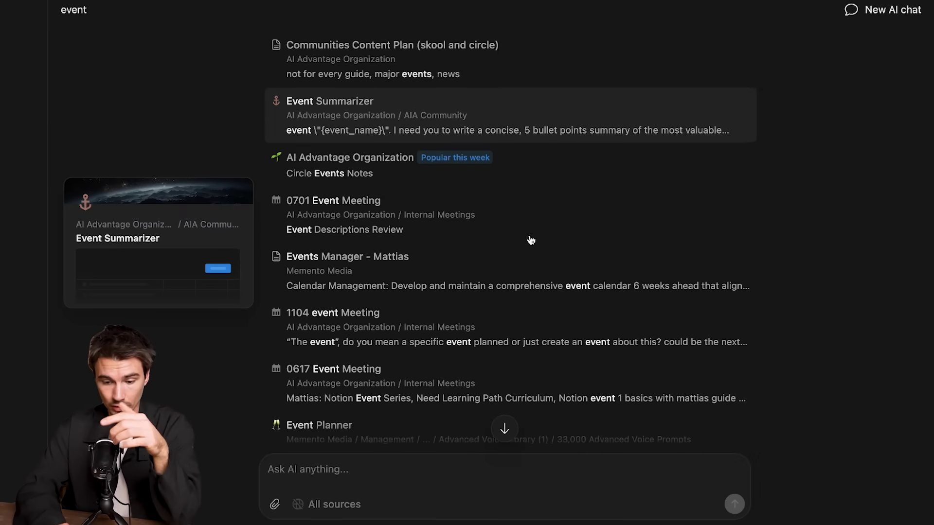
scroll(596, 176, "up", 1)
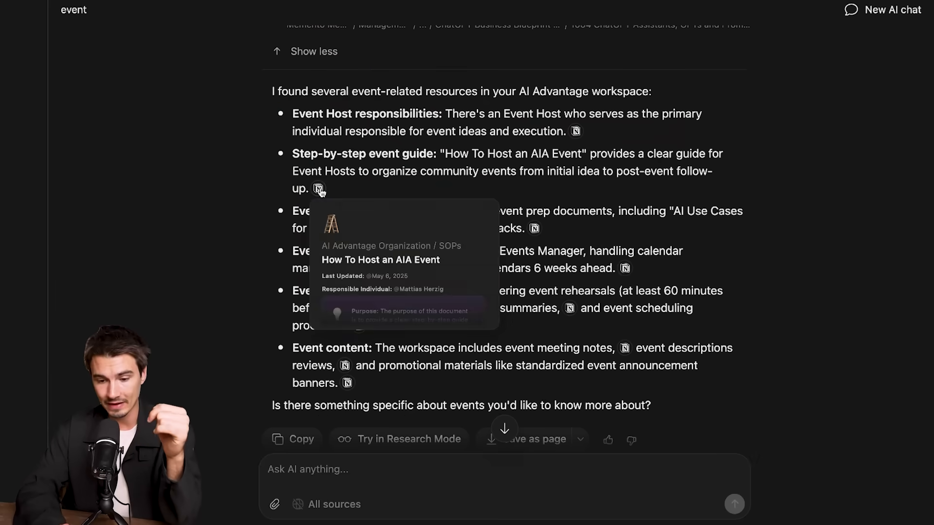
- Review the event guide answer and send the follow-up 'all event procedures'
left_click_drag(299, 150, 301, 189)
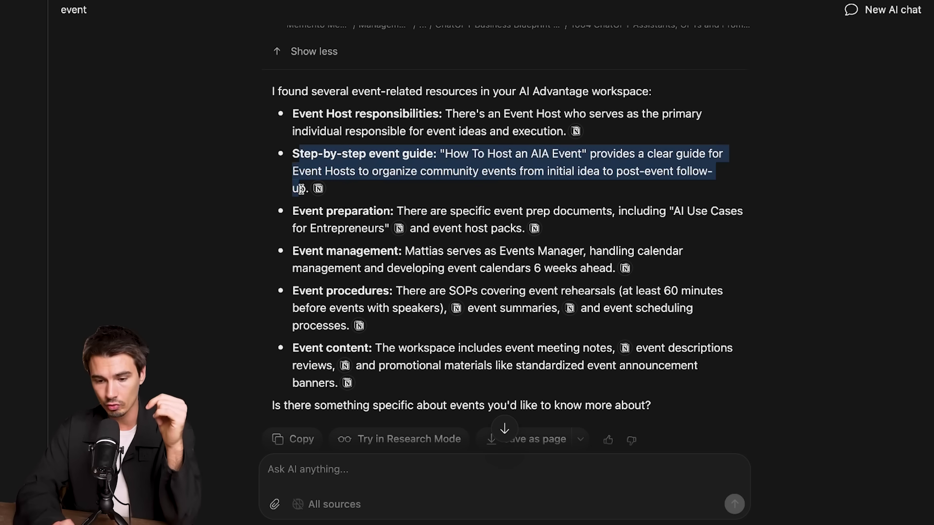
left_click(381, 181)
mouse_move(318, 188)
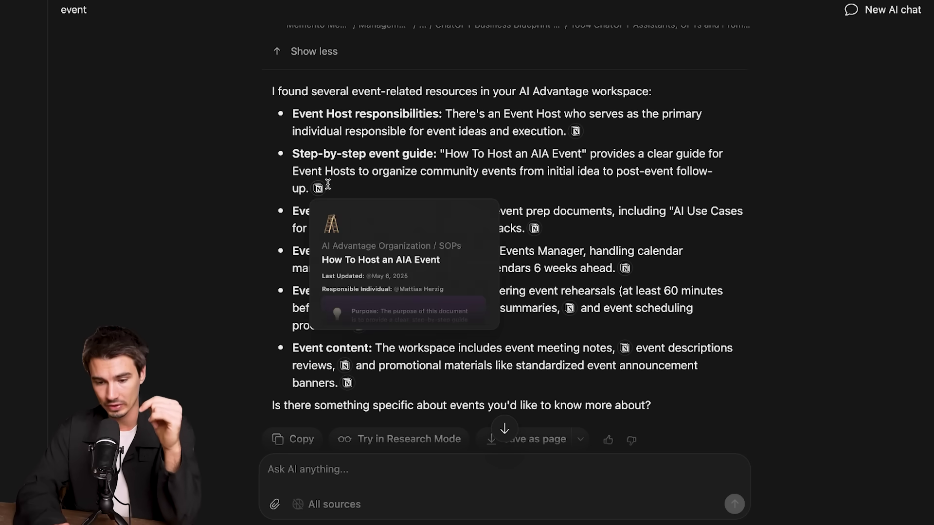
scroll(301, 249, "down", 2)
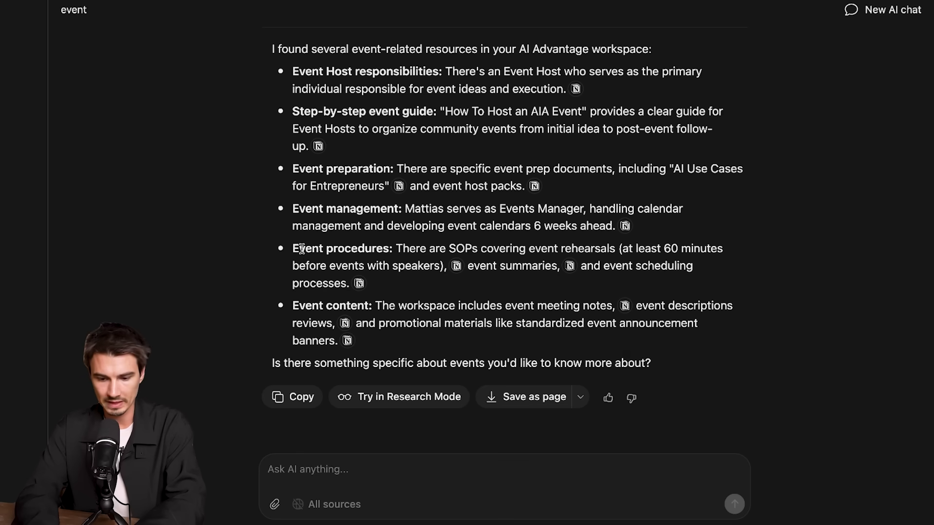
left_click_drag(292, 249, 379, 250)
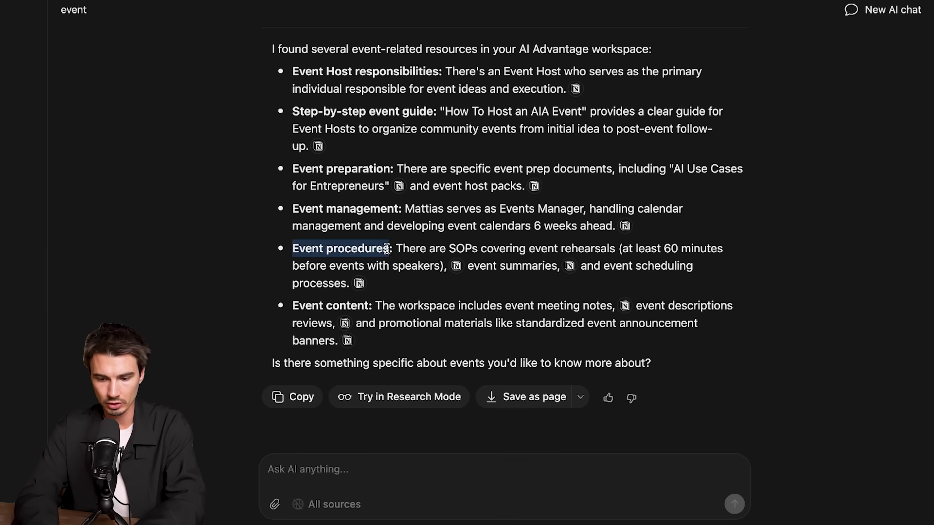
left_click(314, 466)
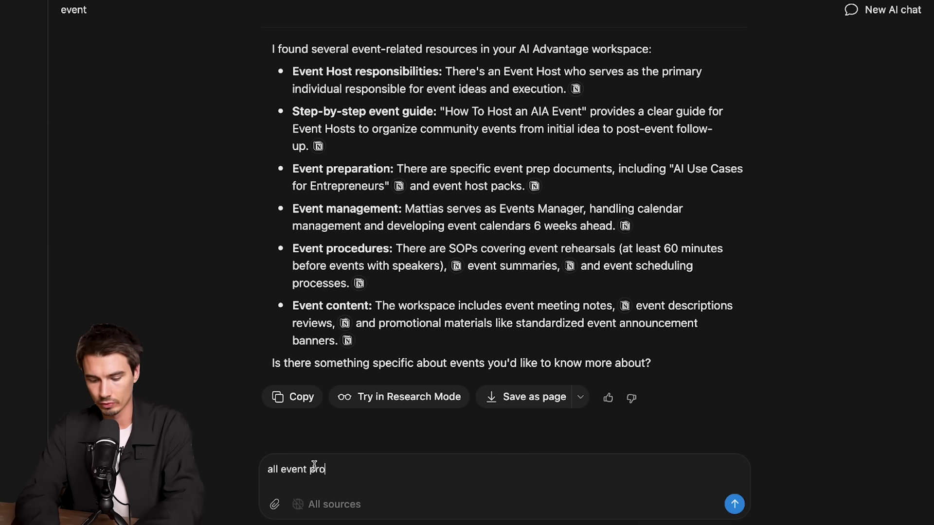
key("Return")
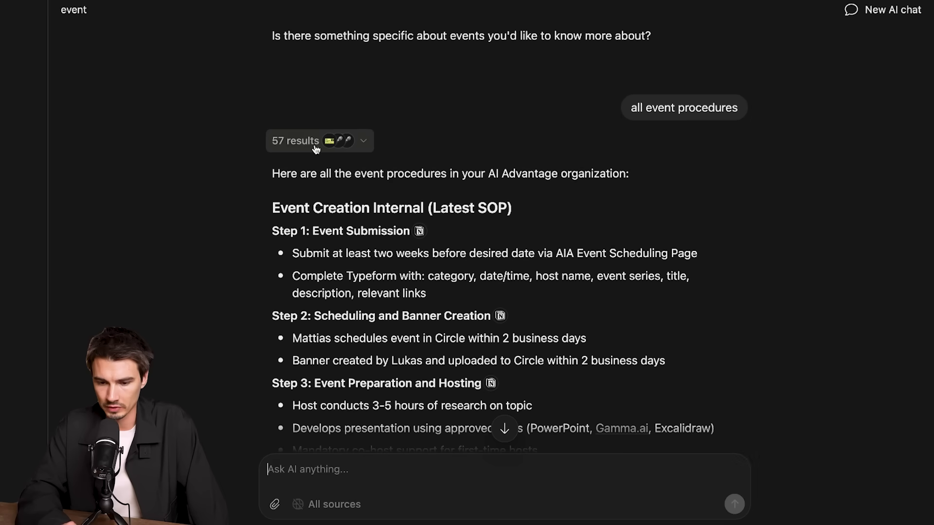
- Expand the 57 sources and review the event procedures answer
left_click(312, 147)
left_click(302, 141)
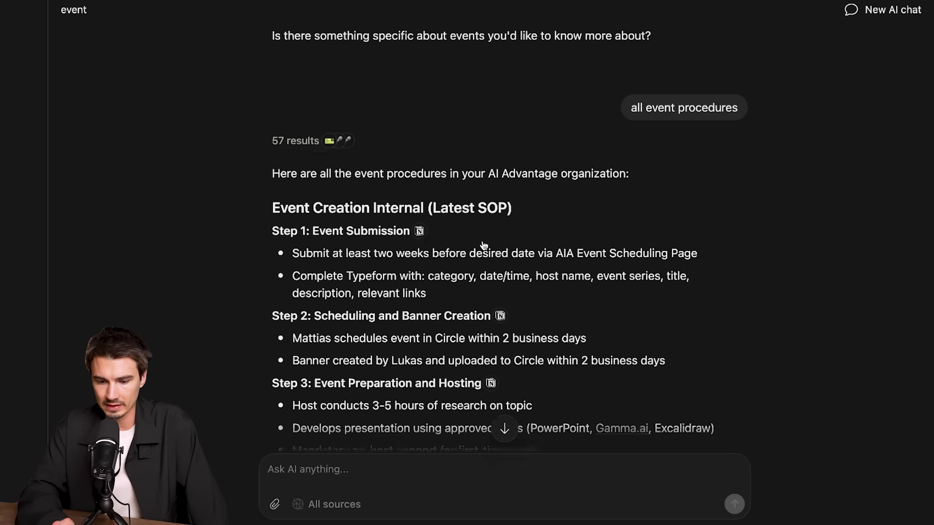
scroll(483, 246, "down", 10)
left_click_drag(284, 66, 363, 252)
left_click(397, 252)
scroll(398, 252, "down", 2)
scroll(398, 252, "up", 15)
- Reopen workspace search and clear the previous 'event' query
mouse_move(120, 90)
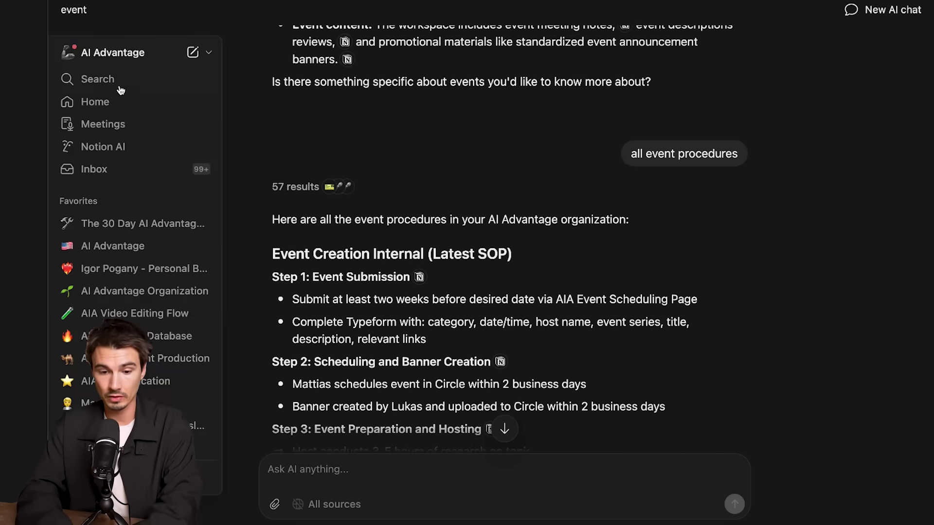
left_click(97, 79)
key("BackSpace")
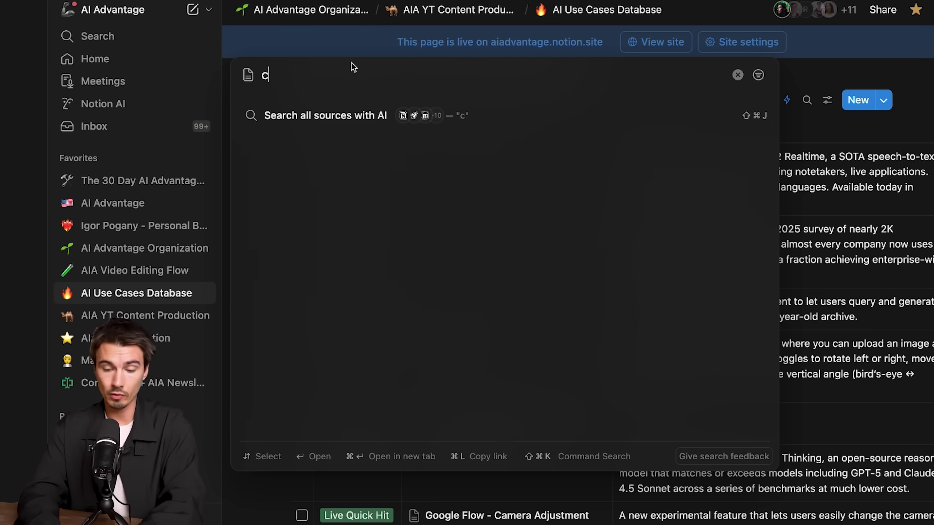
- Have the AI search all sources for 'chatgpt' and review its answer with the sidebar hidden
type("hatgpt")
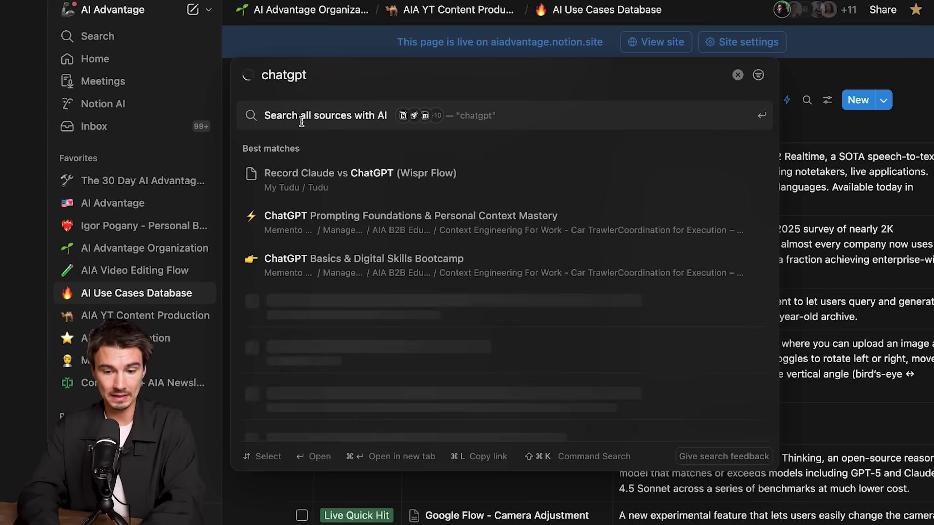
left_click(297, 116)
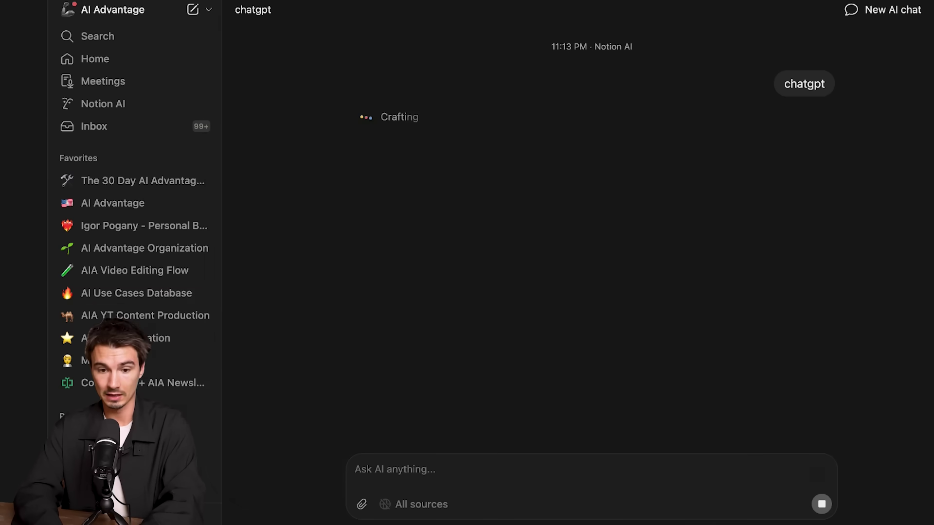
key("super+backslash")
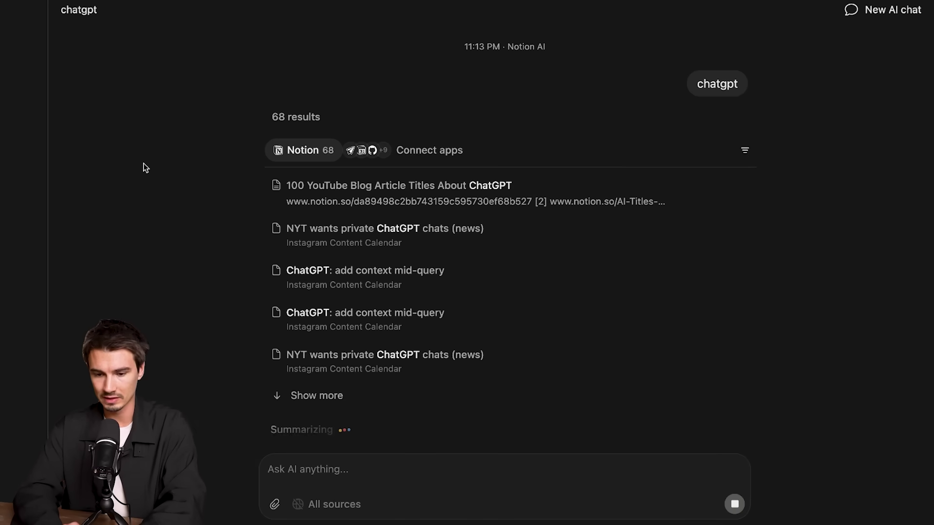
scroll(194, 155, "up", 3)
scroll(181, 237, "down", 8)
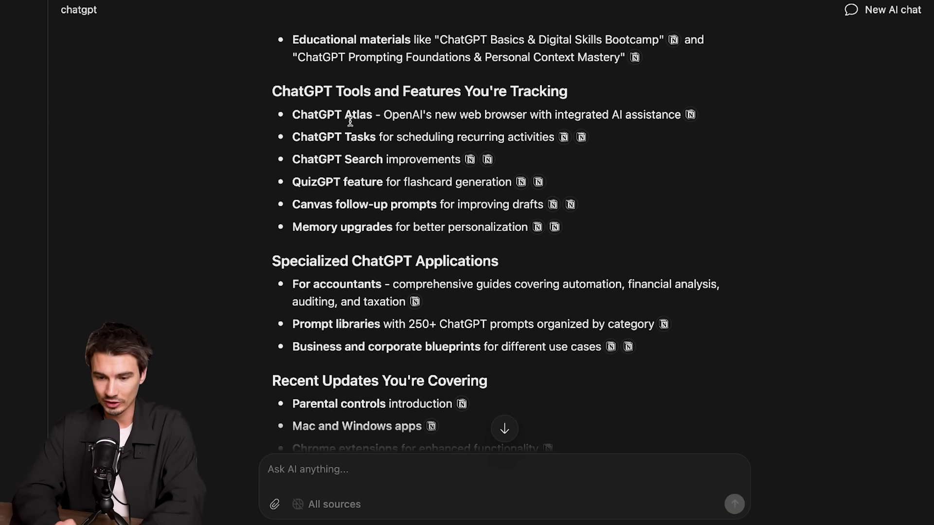
left_click_drag(346, 124, 460, 207)
left_click(486, 160)
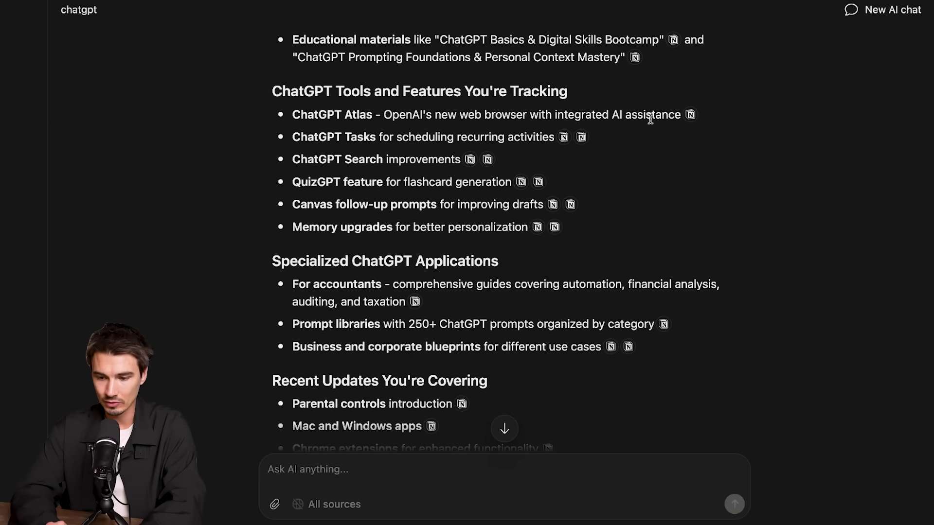
mouse_move(690, 115)
- Ask the follow-up 'mentions in the past 30 days' and open the ChatGPT Instant Checkout source page
left_click(321, 469)
type("mentions in the past 30 da")
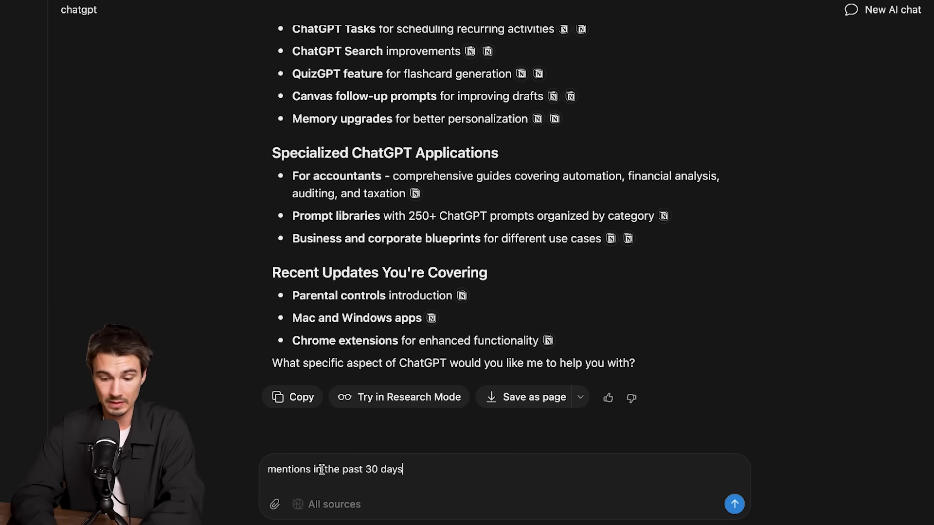
type("ys")
key("Return")
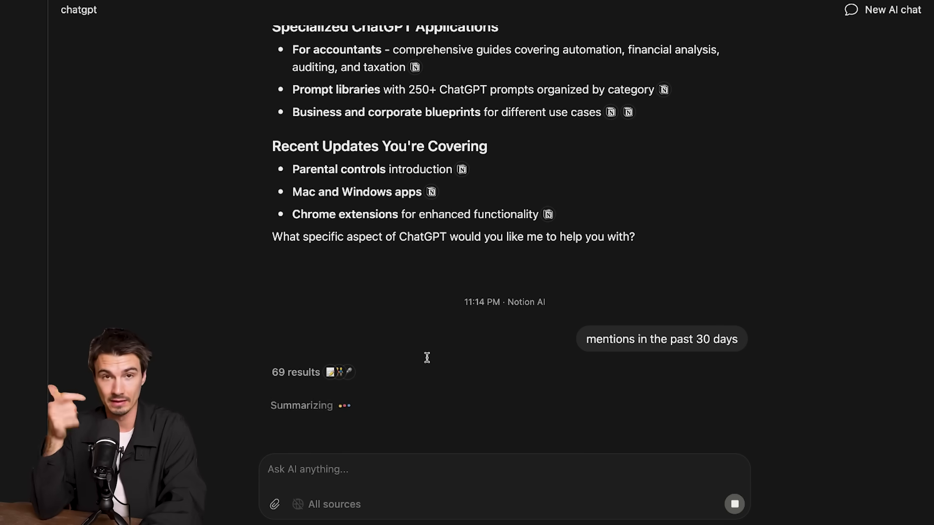
scroll(427, 357, "down", 4)
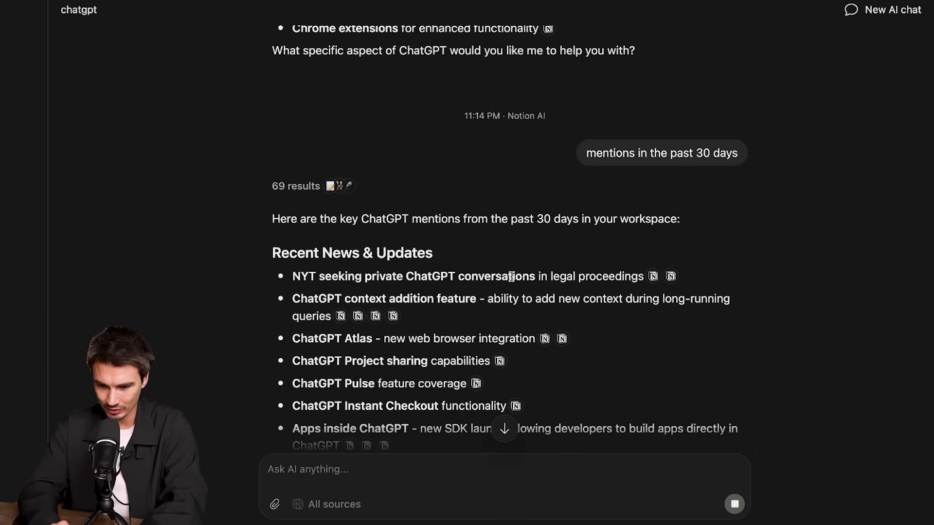
scroll(358, 262, "down", 2)
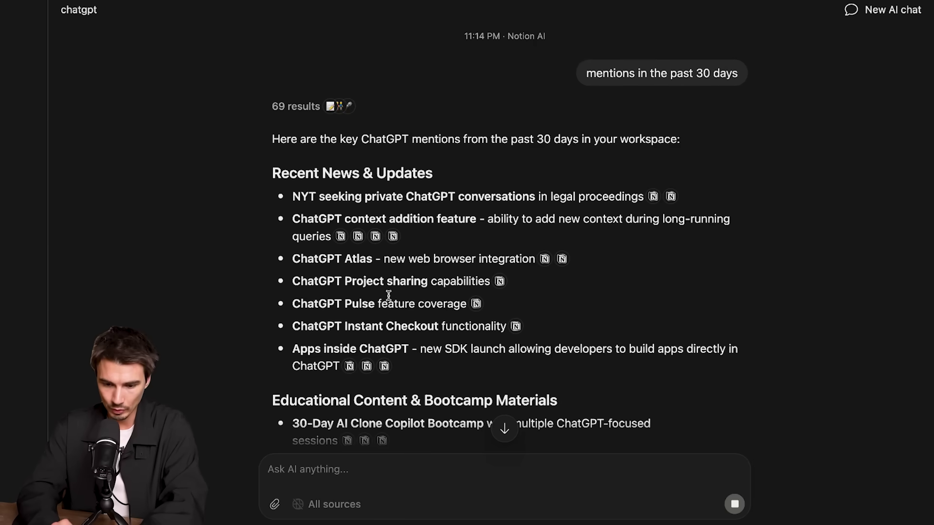
scroll(413, 321, "down", 2)
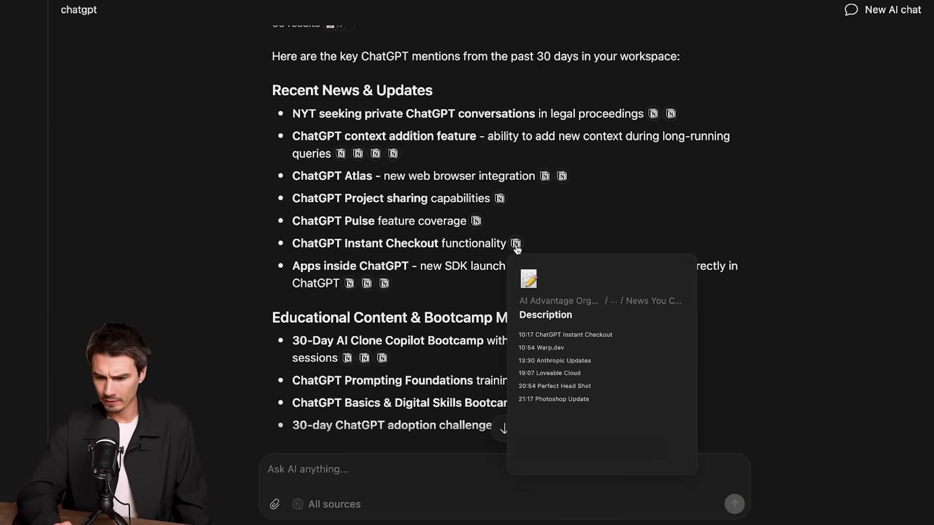
left_click(516, 244)
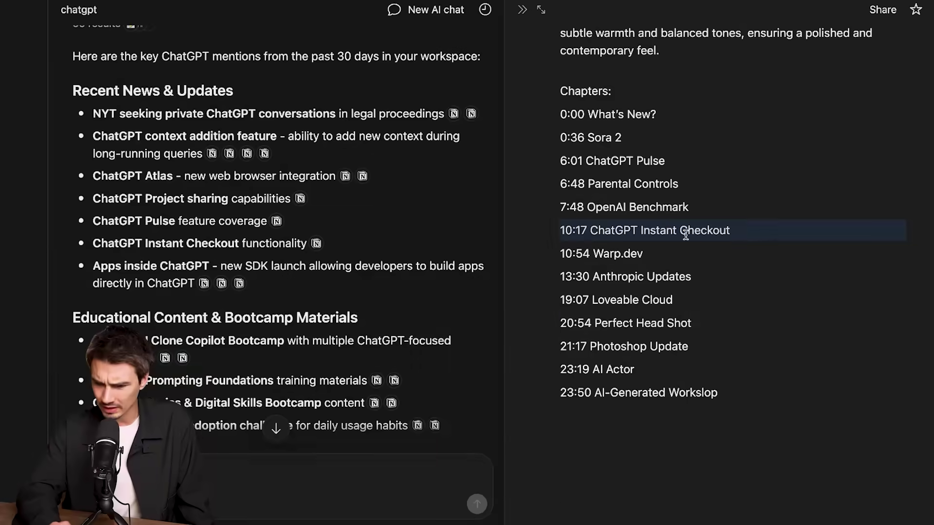
left_click_drag(771, 436, 565, 430)
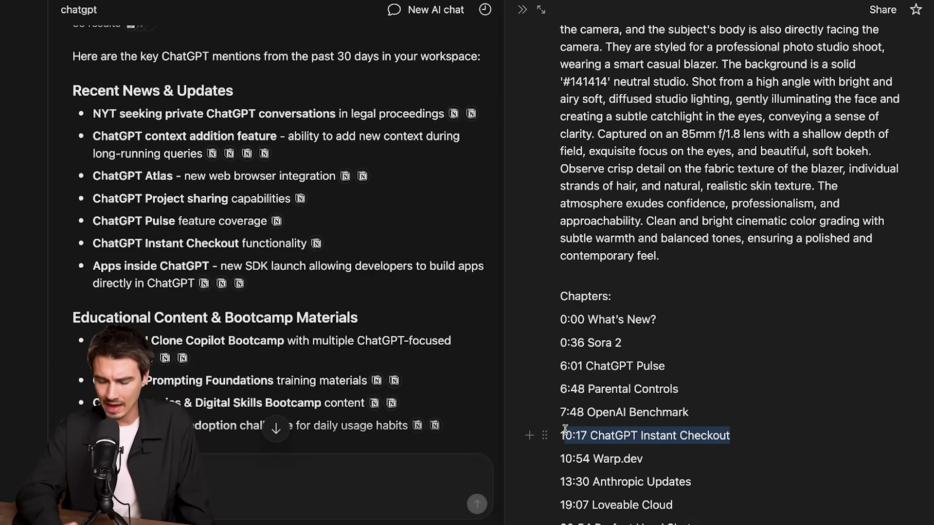
scroll(584, 165, "up", 10)
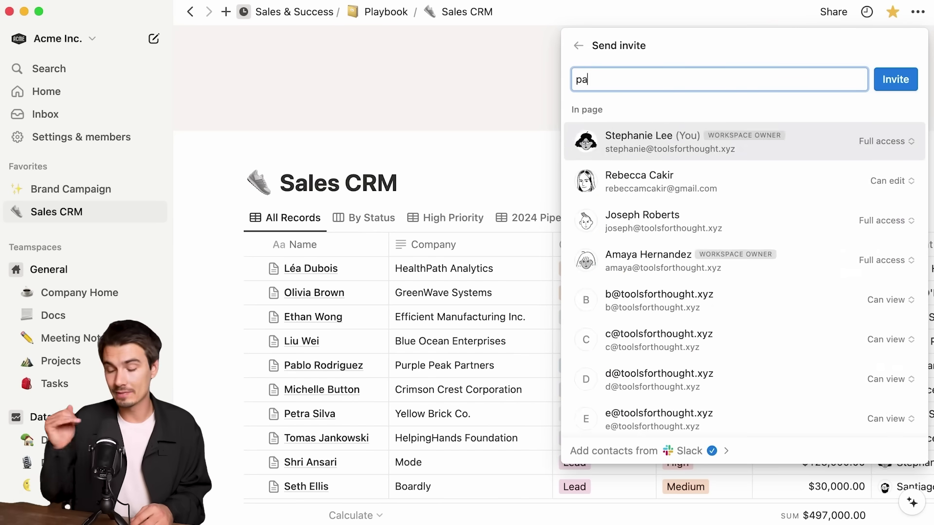
- Invite the suggested contact by e-mail to the Sales CRM page with Can edit permission
type("gmail.com")
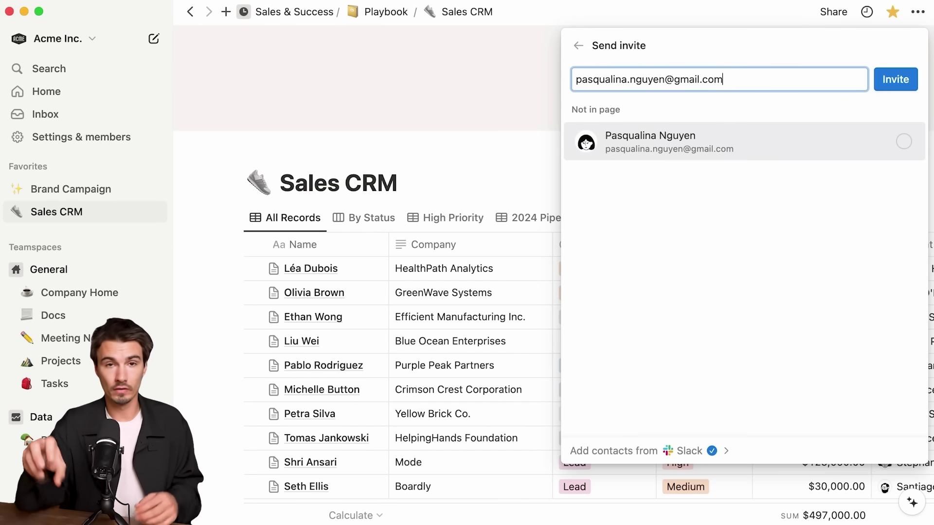
left_click(765, 127)
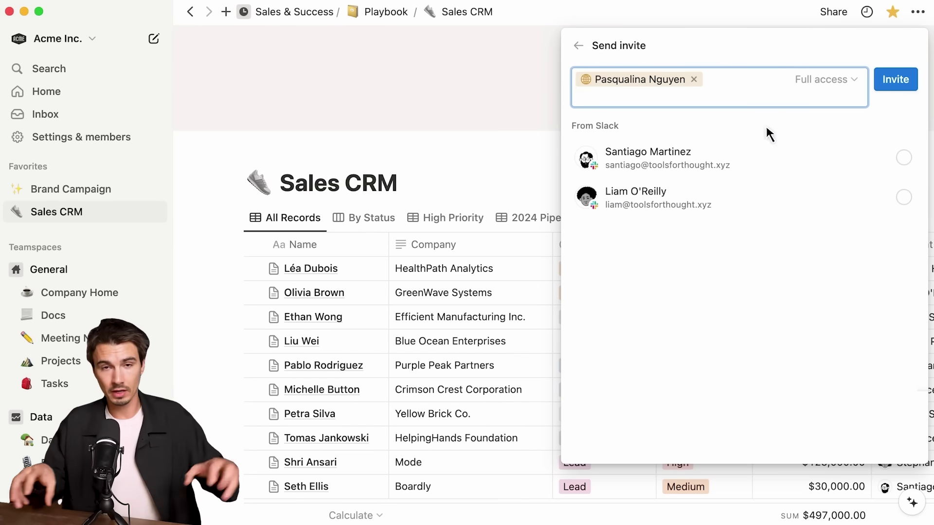
left_click(829, 79)
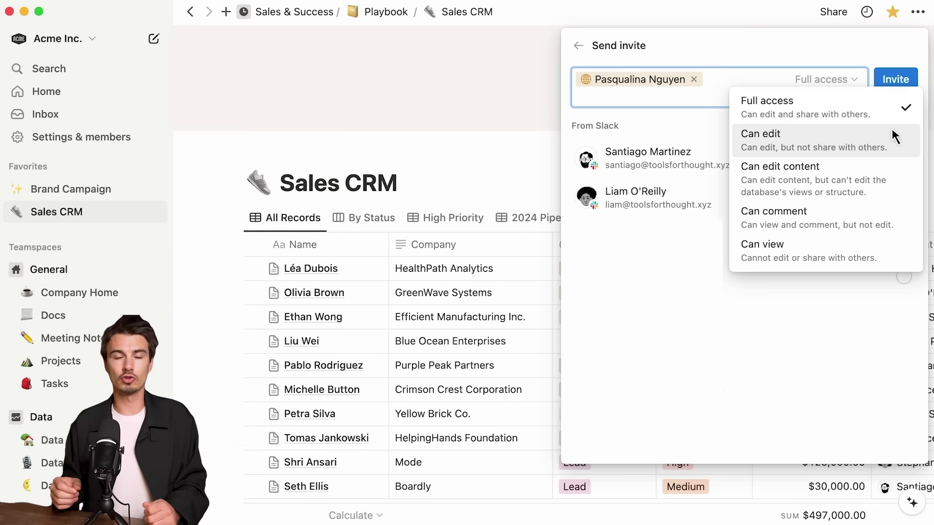
left_click(891, 126)
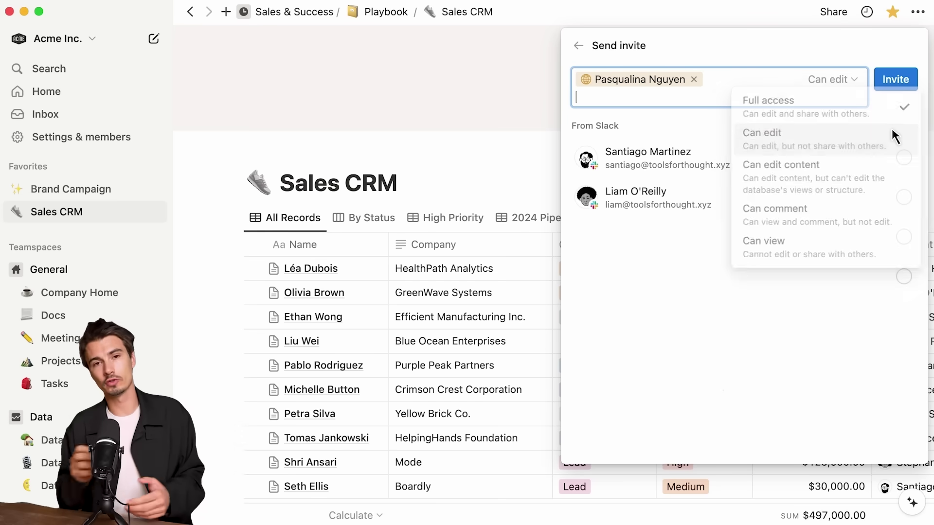
left_click(904, 81)
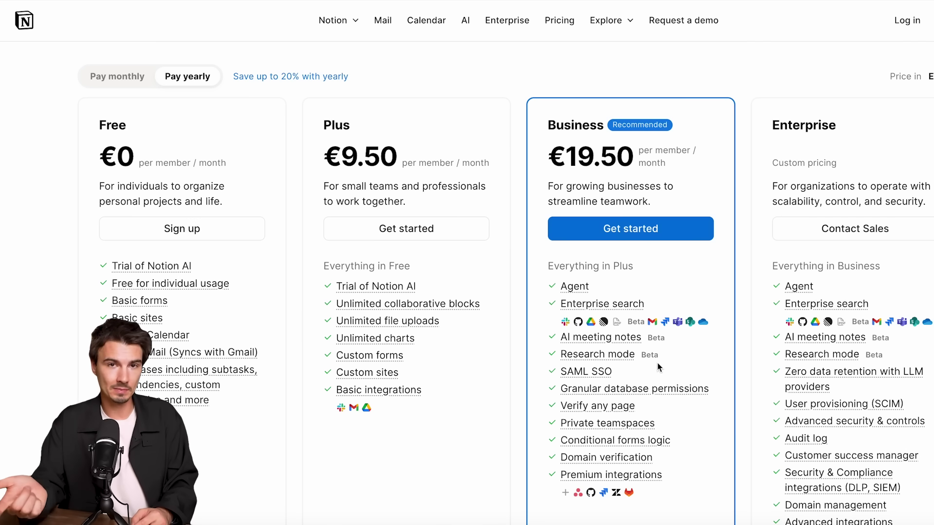
mouse_move(679, 365)
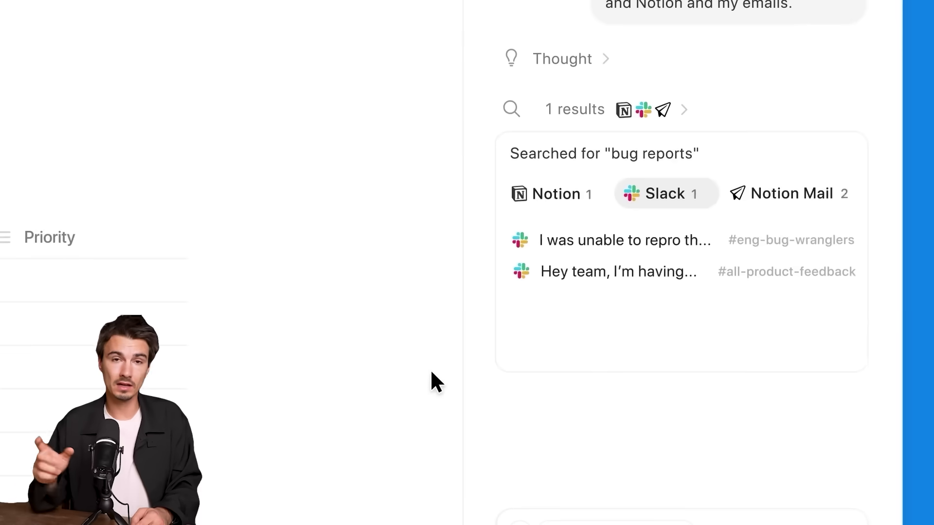